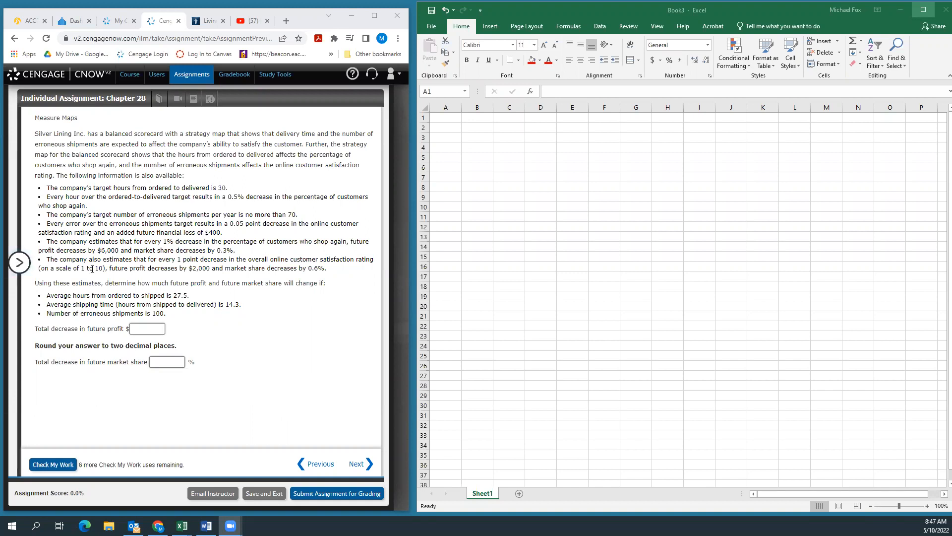
click(25, 269)
click(25, 270)
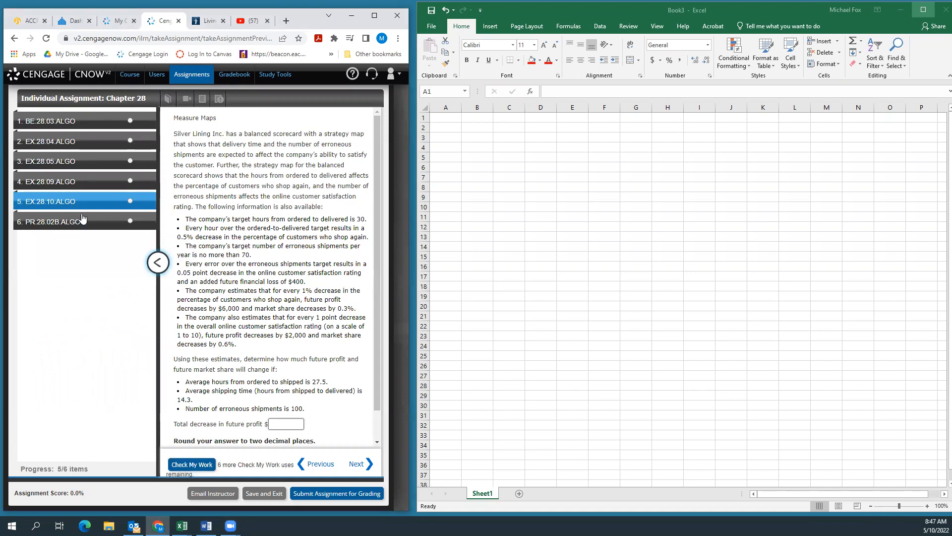
click(157, 263)
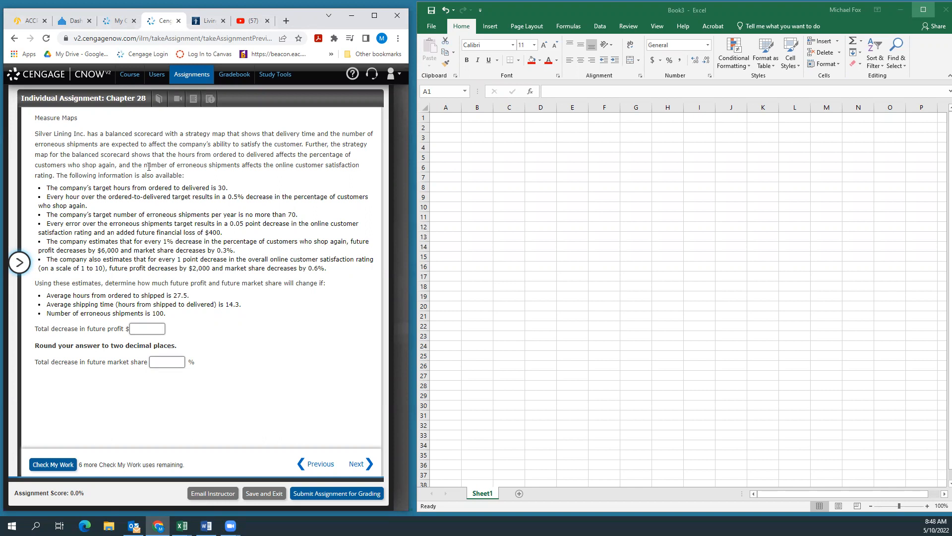
Step: Switch to the blank Excel workbook and enter the heading "Total Decrease in Future Profit" in cell A1
click(783, 10)
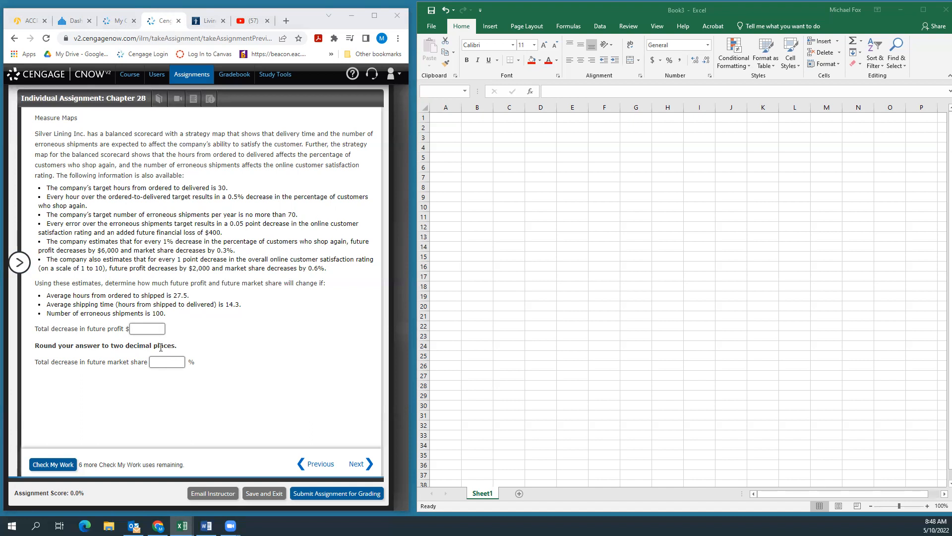
click(448, 122)
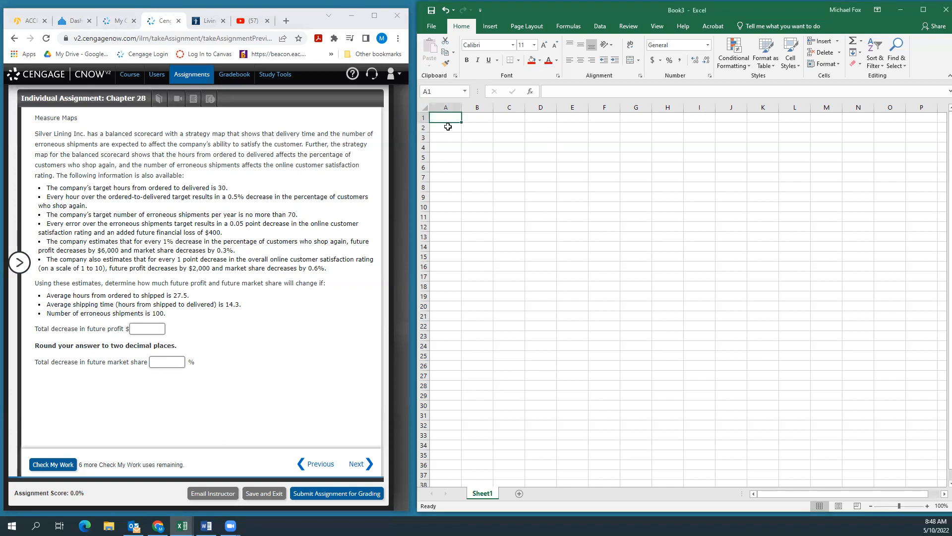
text(Tota)
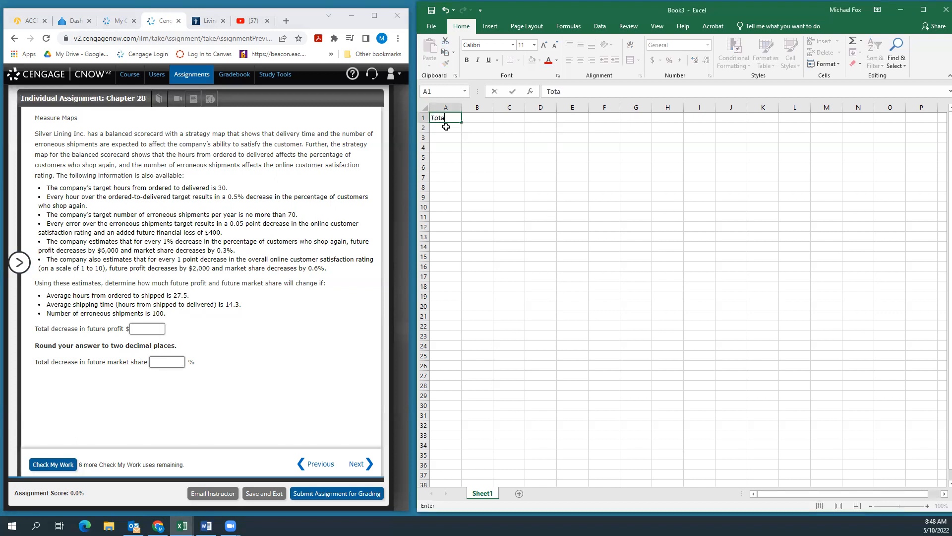
text(l Decrease in Future Profit)
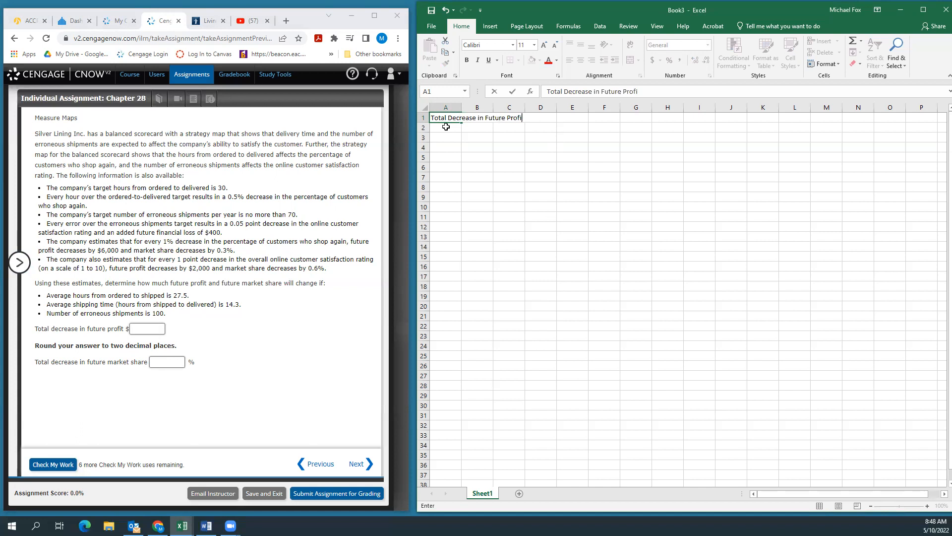
key(Return)
key(Return)
key(Return)
key(Return)
key(Return)
key(Return)
key(Return)
key(Return)
key(Return)
key(Return)
key(Return)
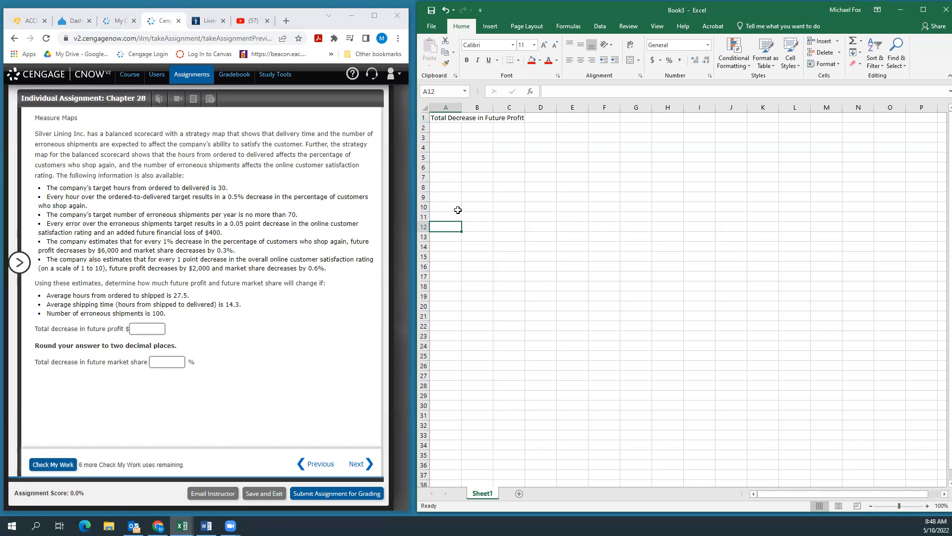
Step: Enter the heading "Total Decrease in Future Market Share" in cell A12 and fit column A's width to its contents
text(Total Decrease in Future Market Share)
key(Return)
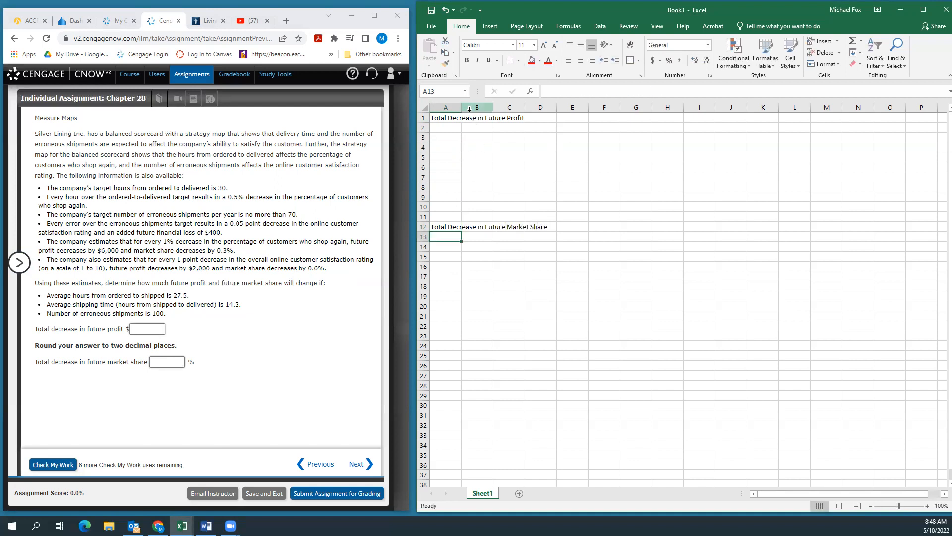
double_click(461, 108)
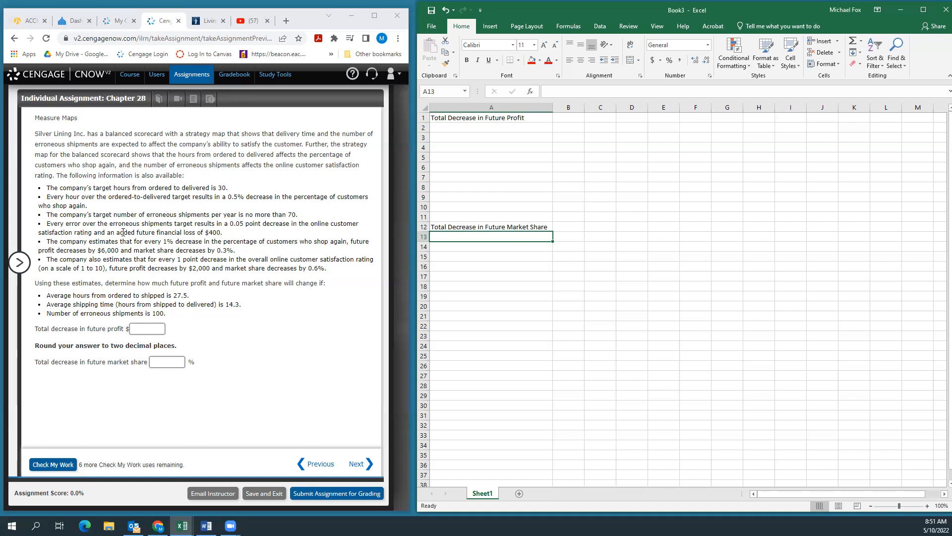
Step: Label cell A2 "financial loss due to erroneous shipments" and fit column A's width to the text
drag(224, 234, 105, 233)
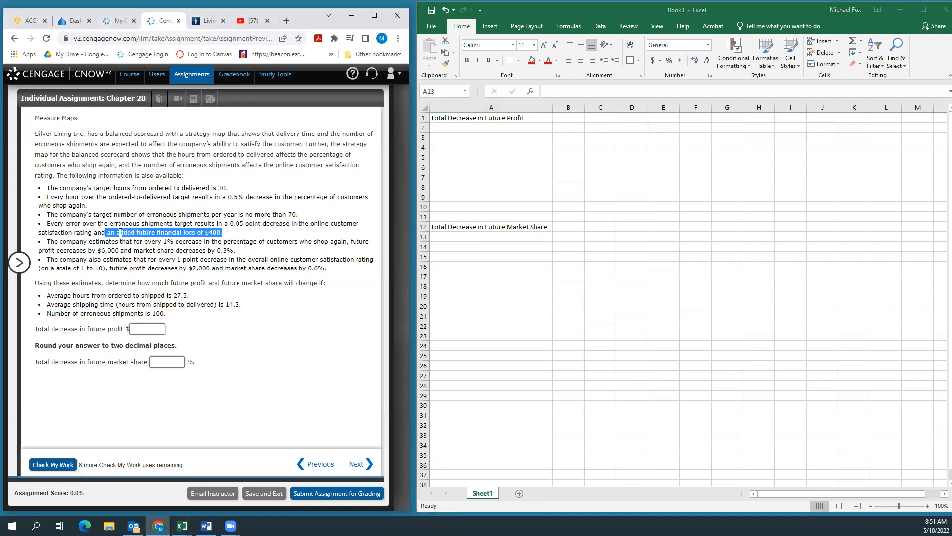
click(443, 127)
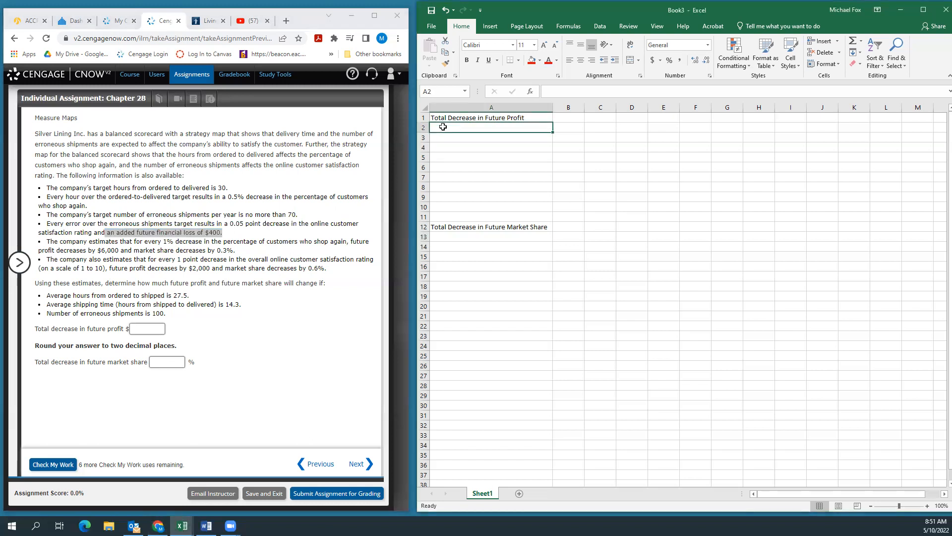
text(finan)
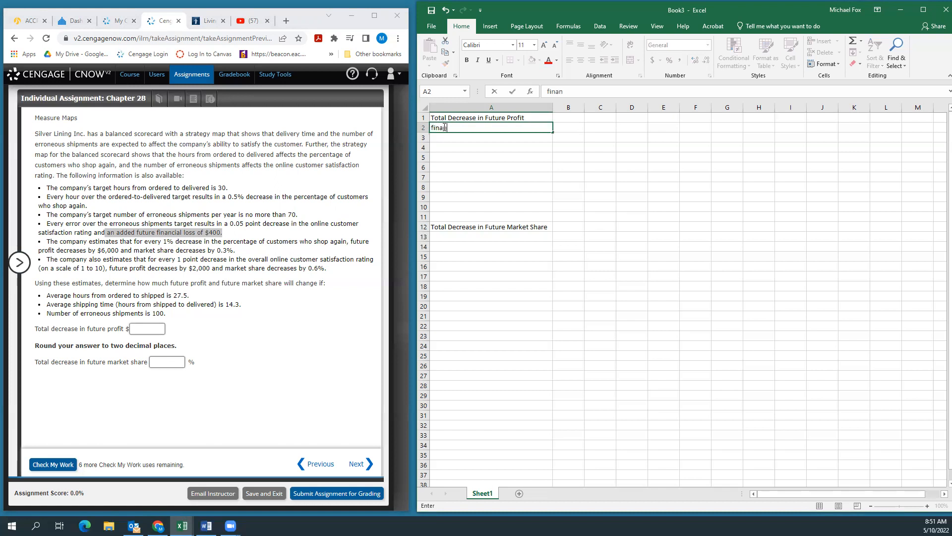
text(cial loss due to eff)
text(orn)
key(BackSpace)
key(BackSpace)
key(BackSpace)
key(BackSpace)
text(rroneous shipments)
key(Return)
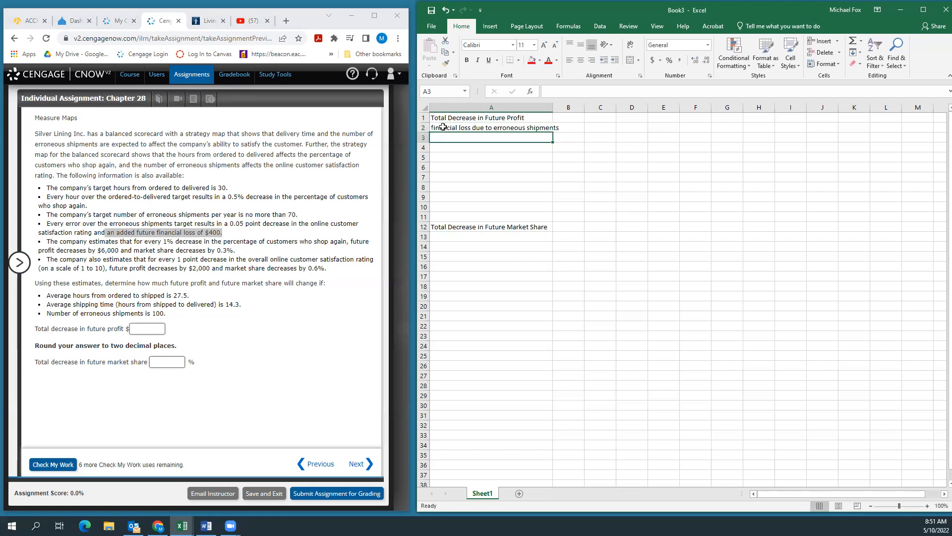
double_click(553, 108)
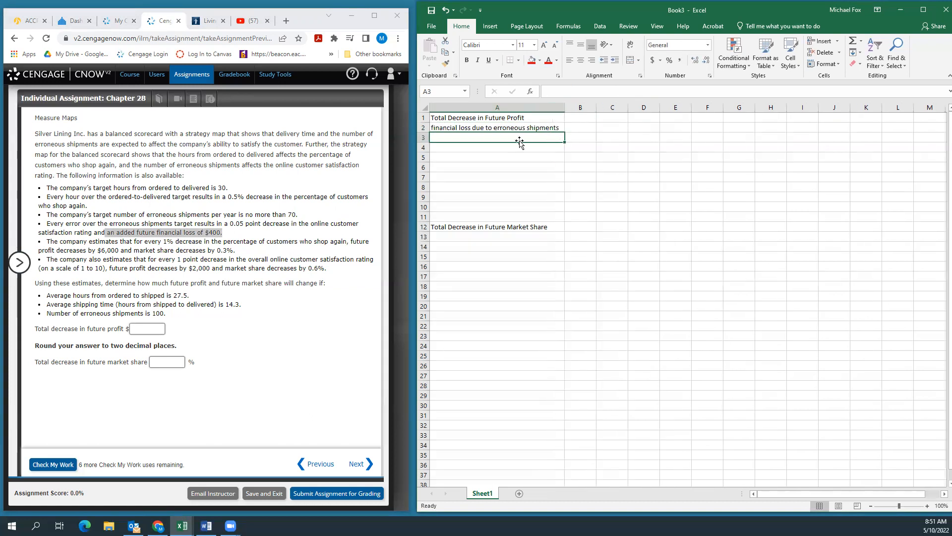
Step: Enter 400 in cell B2 as the financial loss due to erroneous shipments
click(580, 128)
text(400)
key(Return)
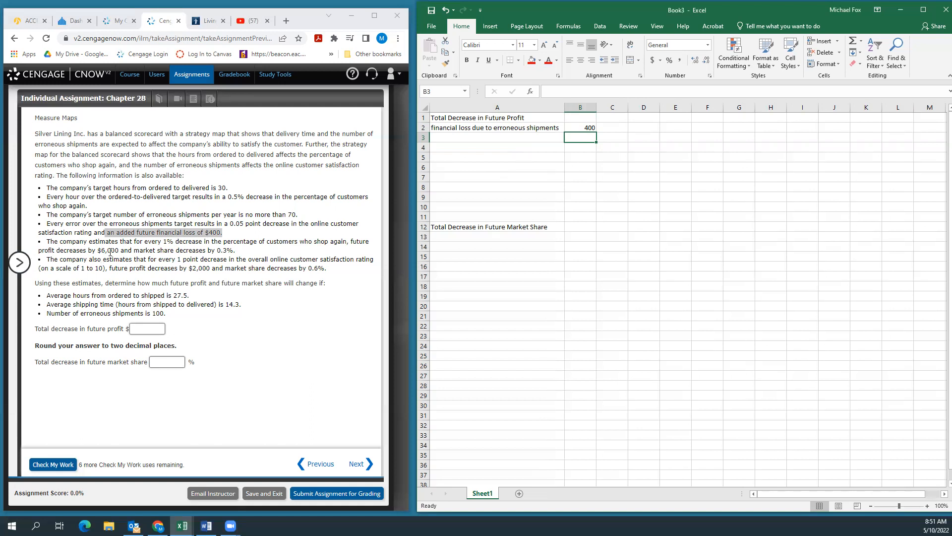
Step: Label cell A3 "profit decrease due to loss in cust. Who shop again"
click(443, 138)
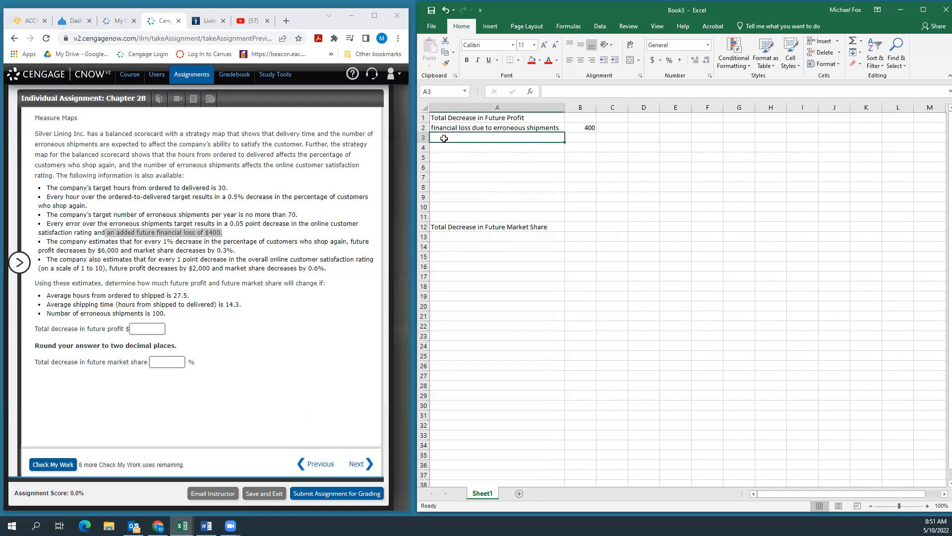
text(preofit)
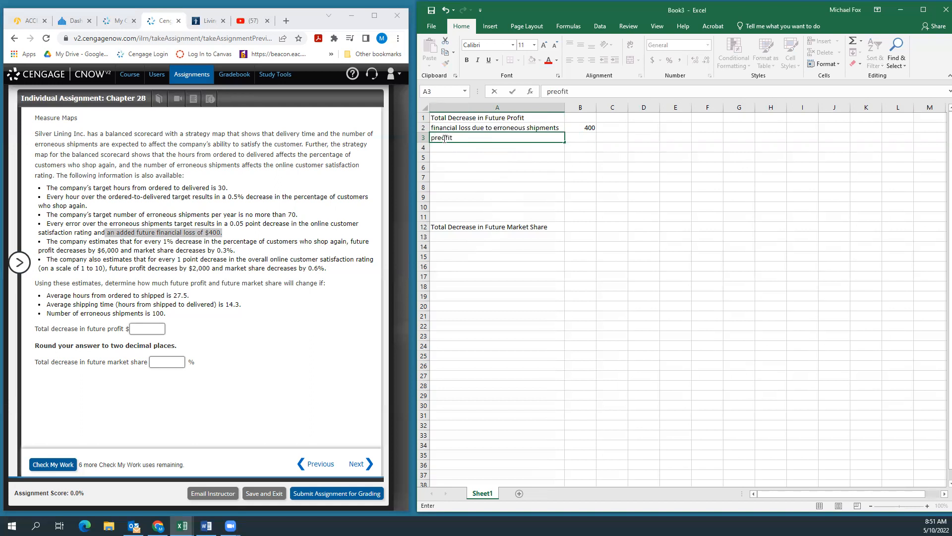
key(BackSpace)
key(BackSpace)
key(BackSpace)
key(BackSpace)
key(BackSpace)
text(ofit decrea )
text(se due to)
text( loss in c)
text(ust. )
text(s)
key(BackSpace)
text(Who )
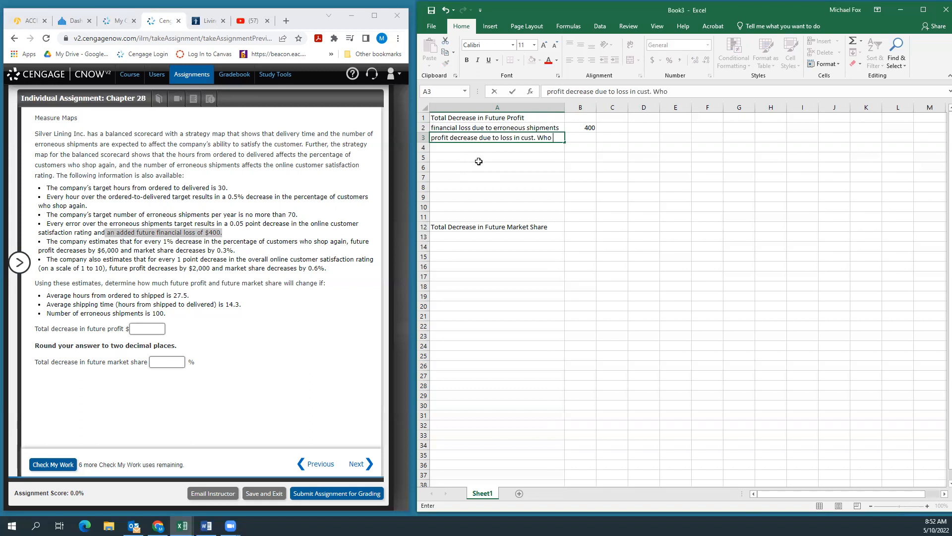
text(shop again)
key(Tab)
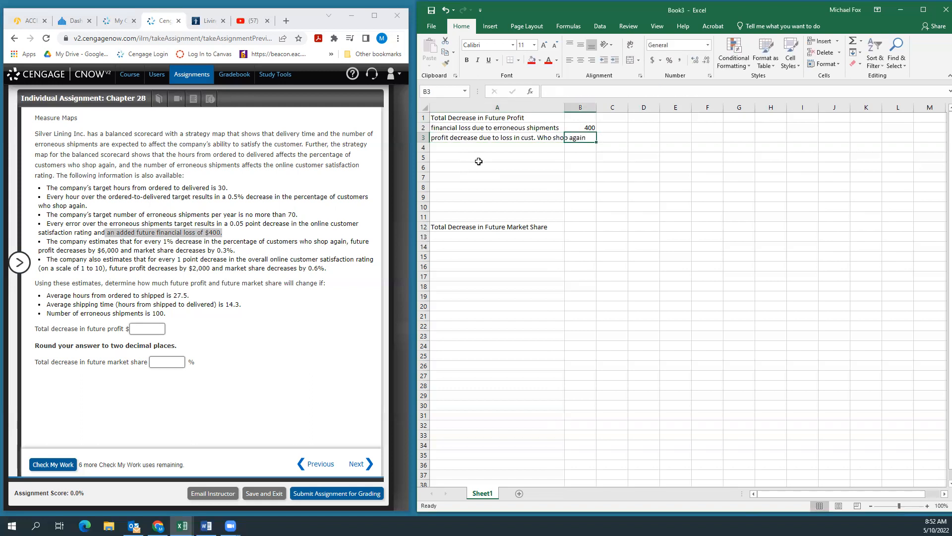
Step: Mark the $6,000 profit decrease in the problem text and enter 6000 in cell B3
drag(93, 250, 121, 251)
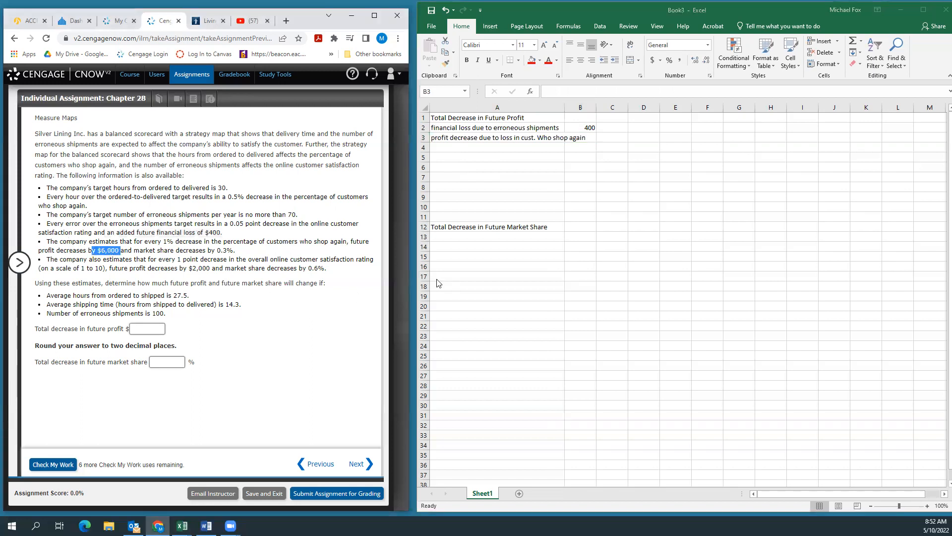
click(588, 138)
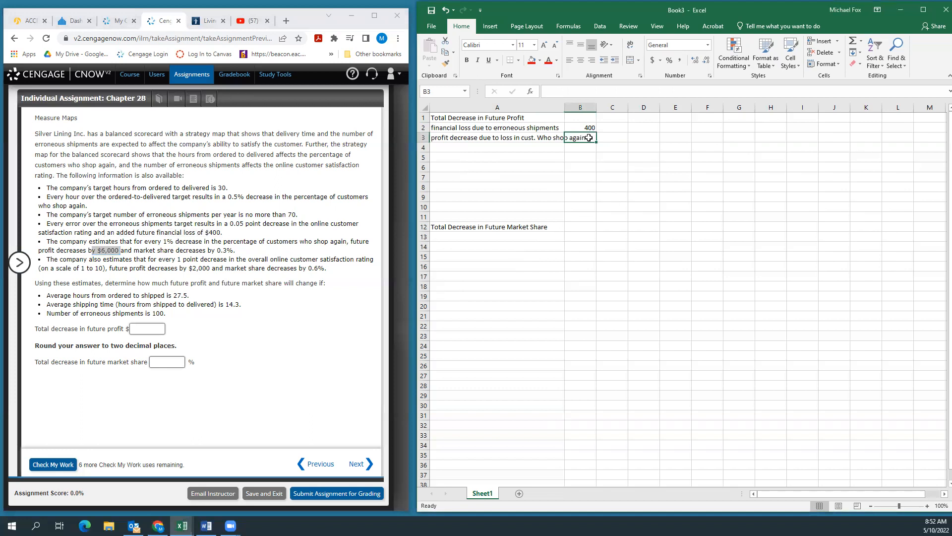
text(6000)
key(Return)
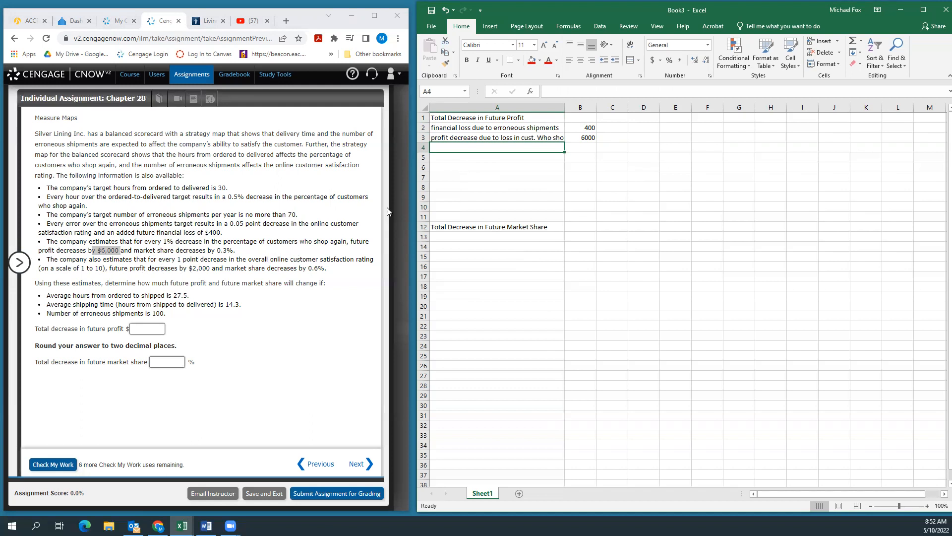
Step: Label cell A4 "profit decrease du to cust. Satisfaction rating"
text(p)
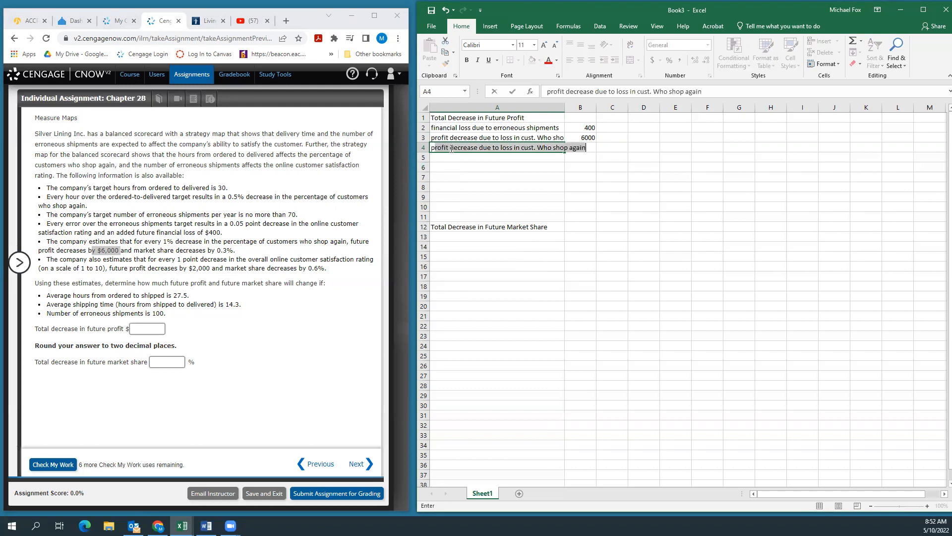
text(rofit decrease du)
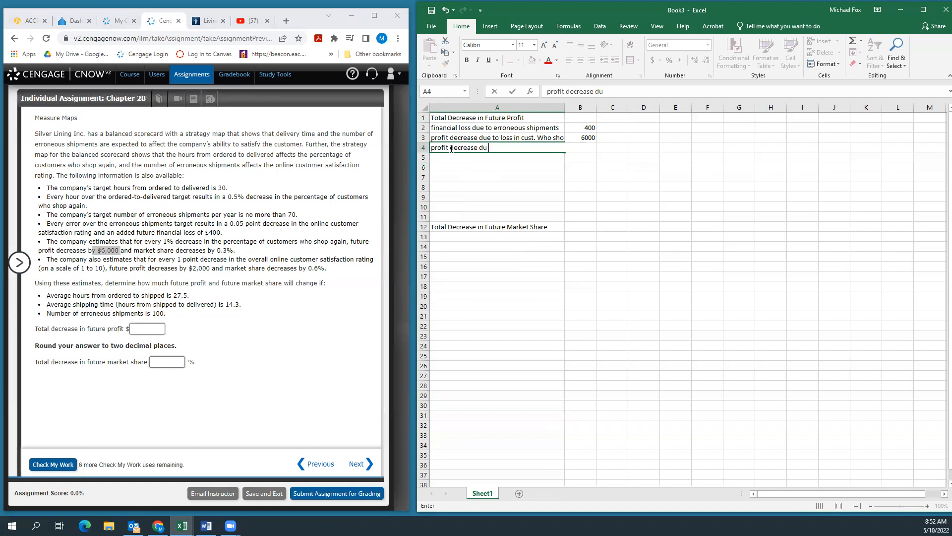
text( to cust. satisfaction ratin)
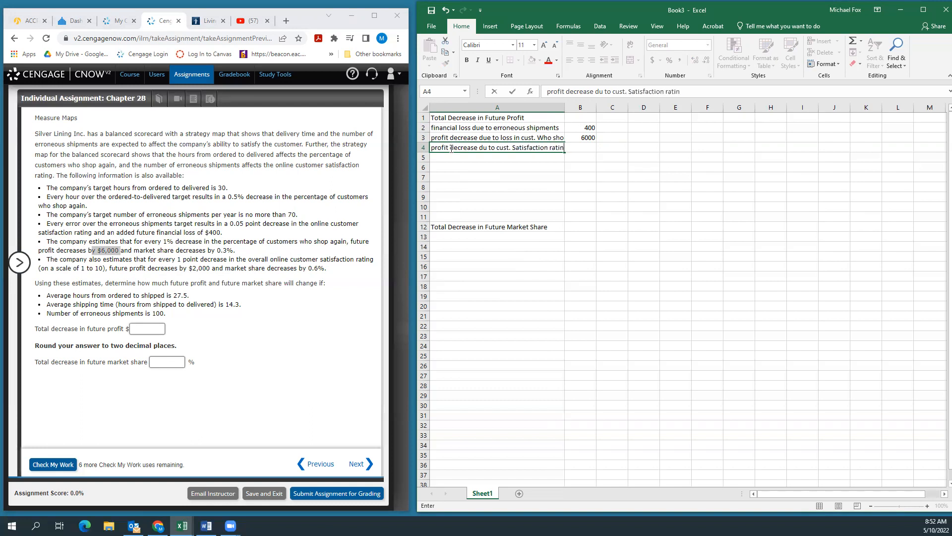
text(g)
key(Return)
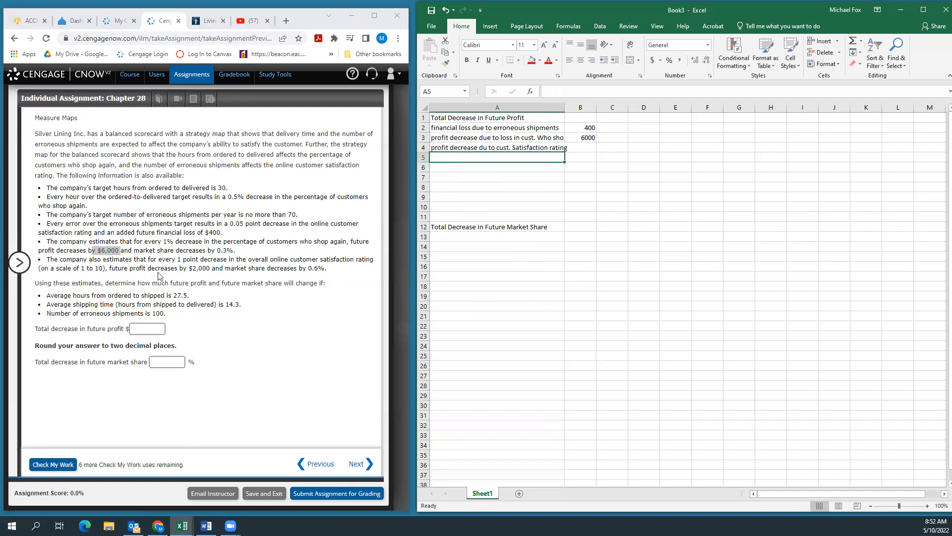
Step: Mark the $2,000 profit decrease in the problem text and enter 2000 in cell B4
drag(189, 268, 212, 269)
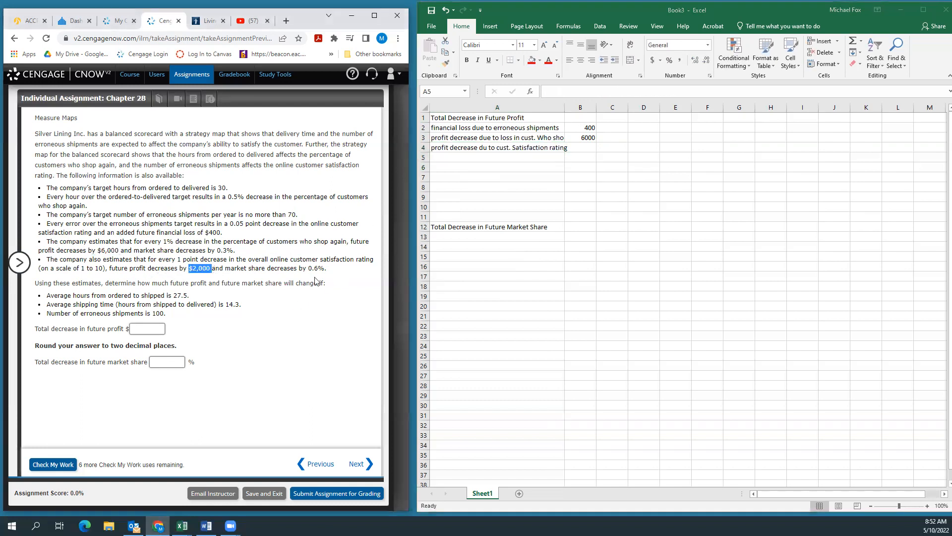
click(578, 148)
click(578, 148)
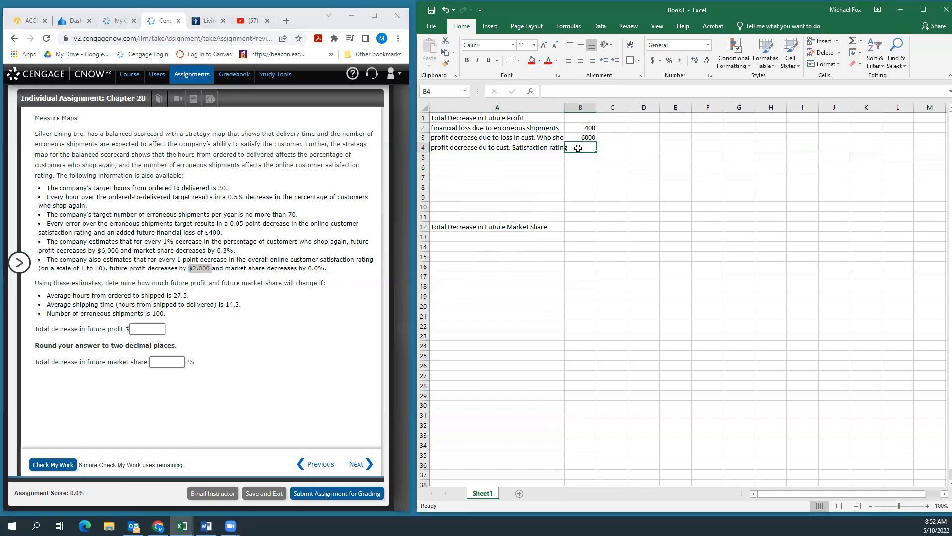
text(2000)
key(Return)
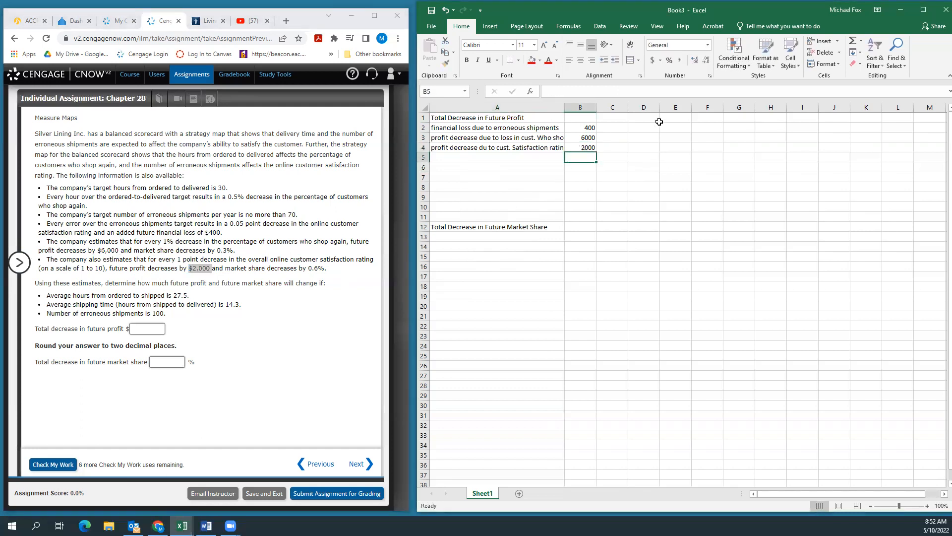
Step: Fit column A's width to its labels and move the "Total Decrease in Future Market Share" heading from A12 to A9
double_click(569, 107)
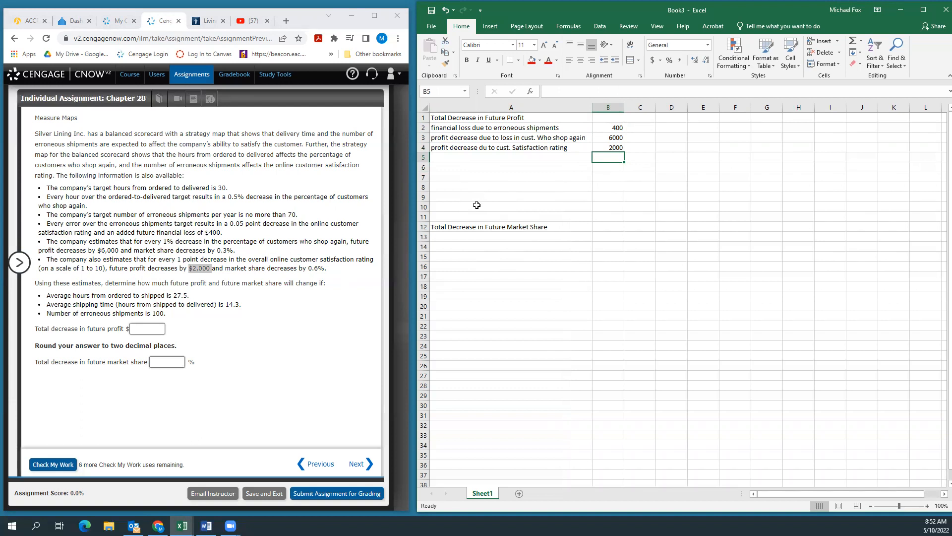
click(467, 226)
drag(466, 222, 466, 192)
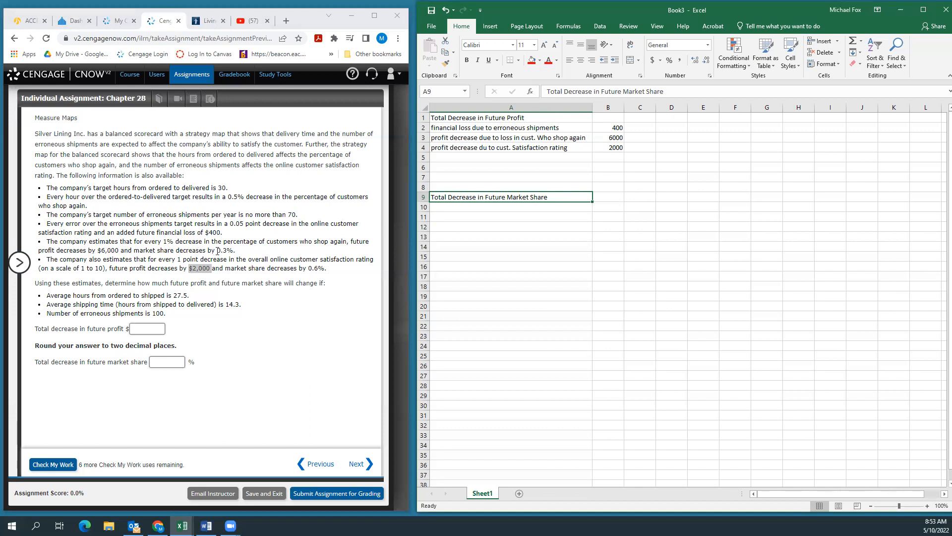
Step: Label cell A10 "market share decrease due to loss in cust. Who shop again"
click(445, 206)
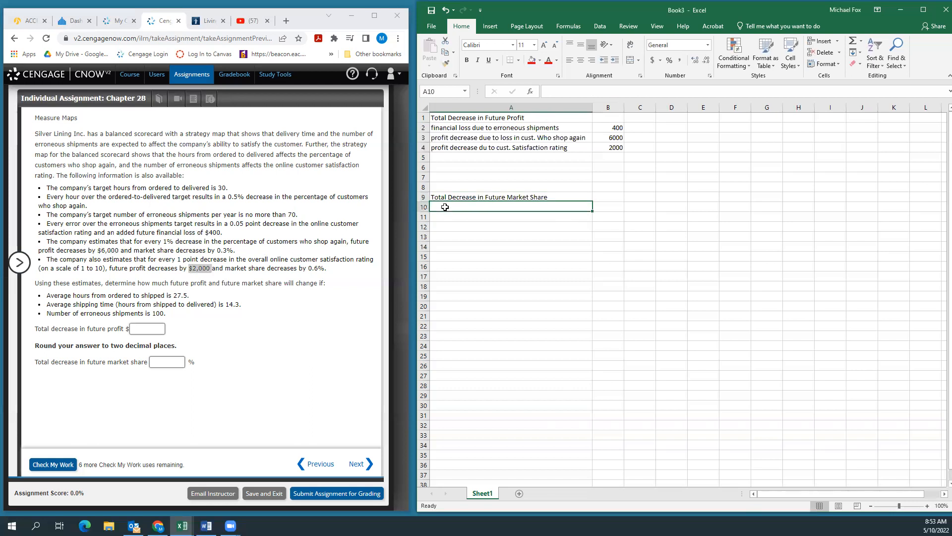
text(m)
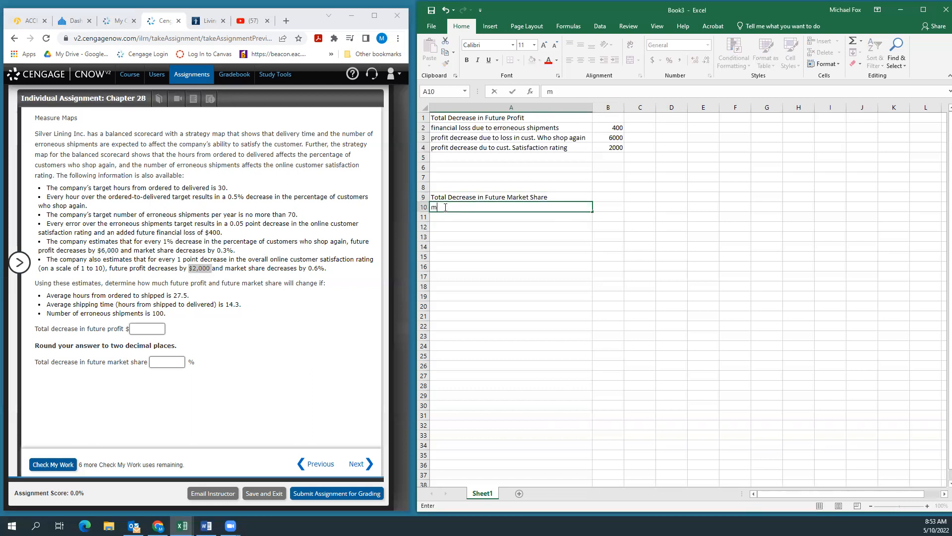
text(arket share d)
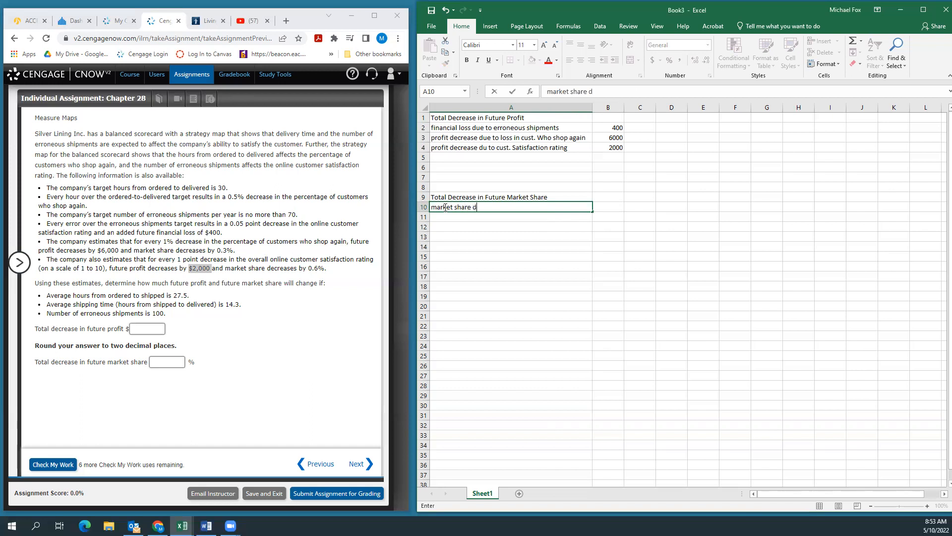
text(ecrease due to loss in cost)
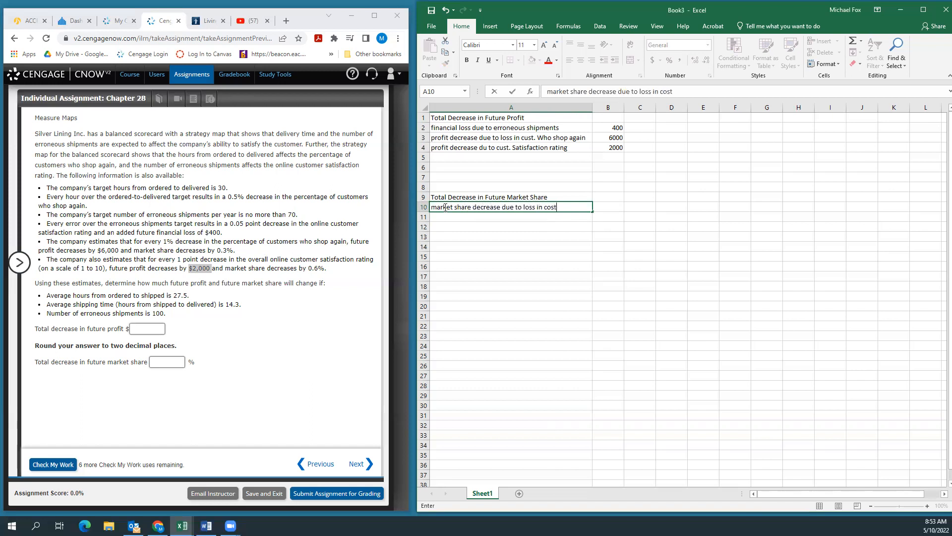
key(BackSpace)
text(ust. Who shop again)
key(ctrl+Return)
key(Down)
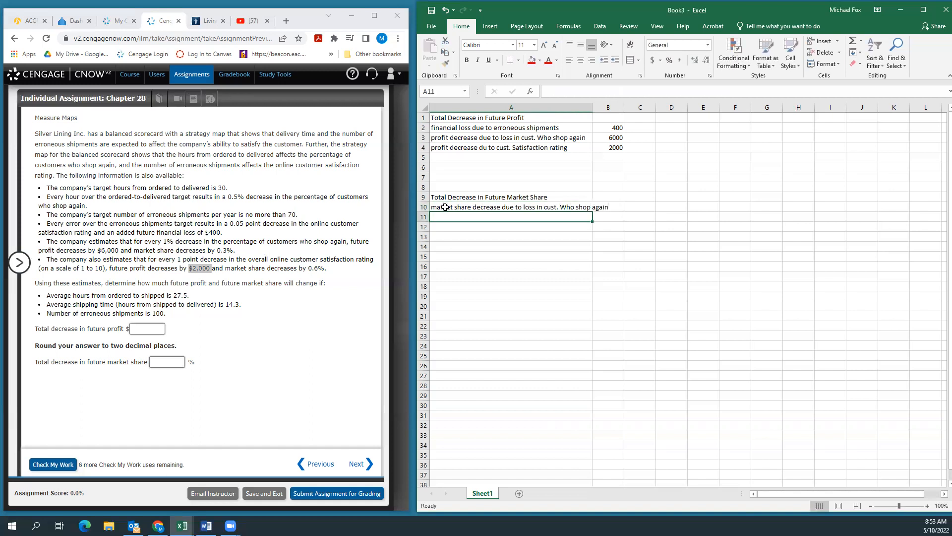
Step: Enter 0.3 in cell B10 as the market share decrease for customers who shop again
key(Up)
key(Right)
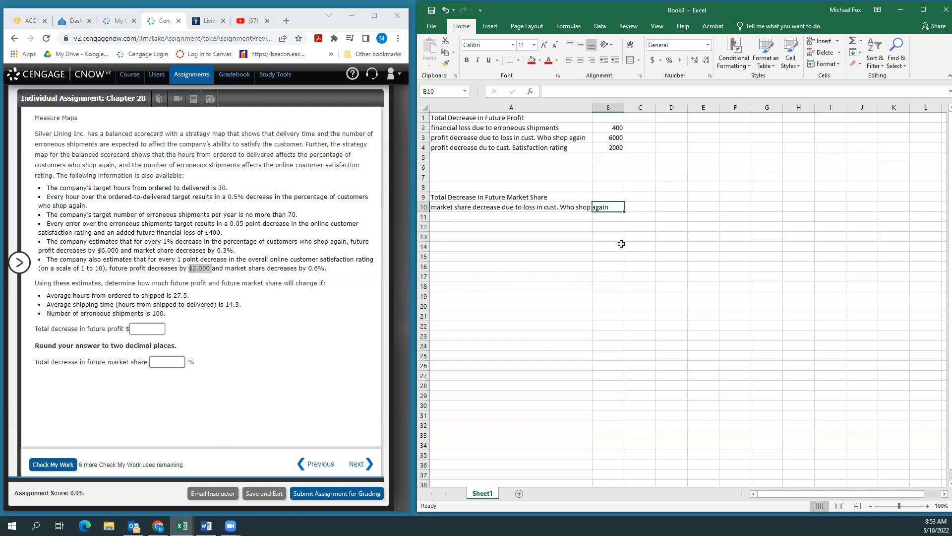
text(.3)
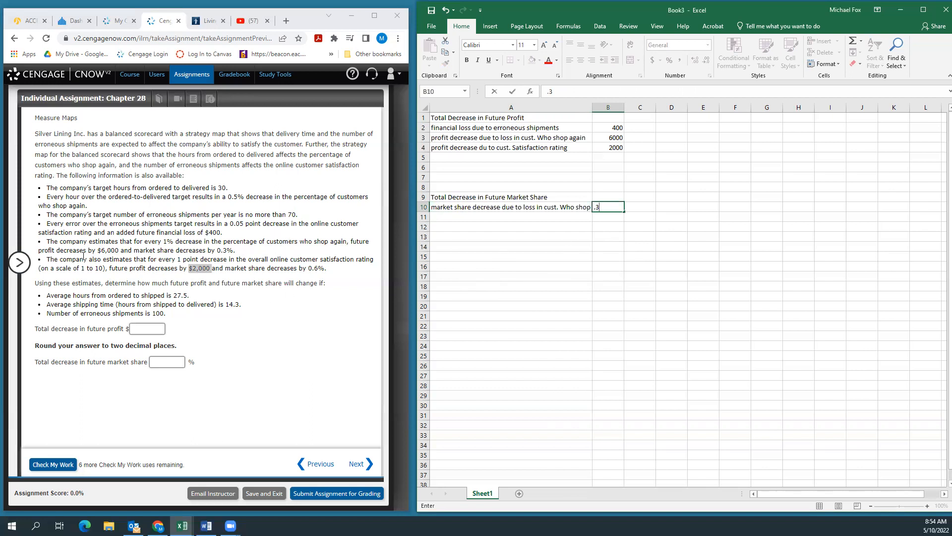
key(Return)
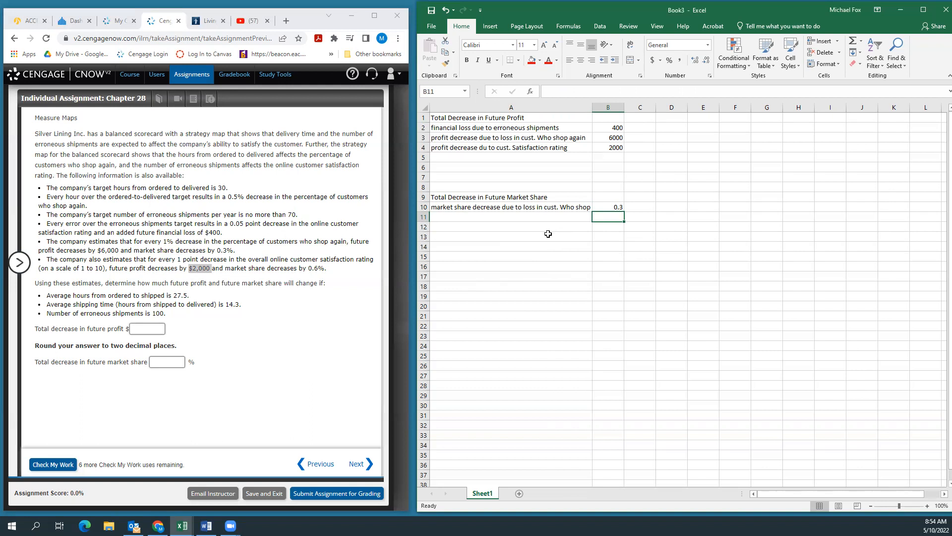
Step: Label cell A11 "market share decrease due to cust. Satisfaction rating"
click(459, 217)
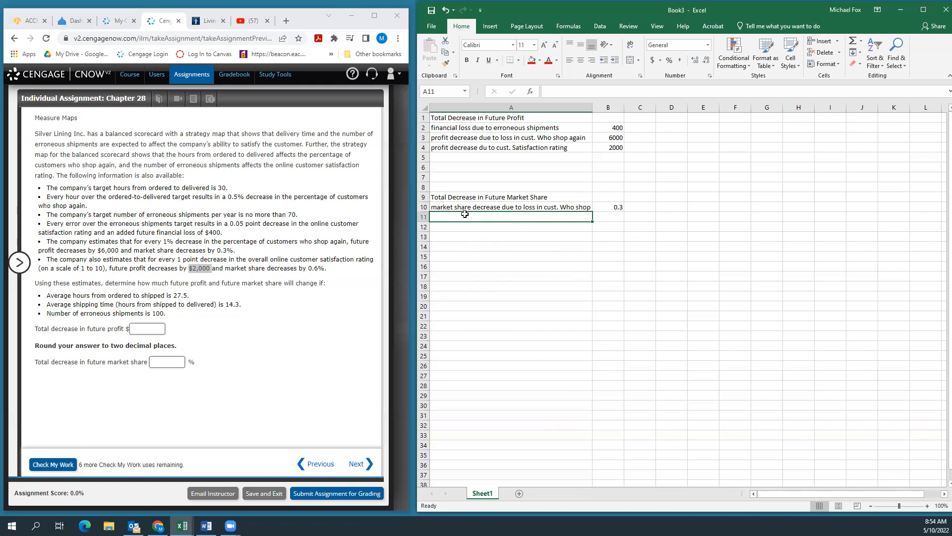
text(maret)
key(BackSpace)
key(BackSpace)
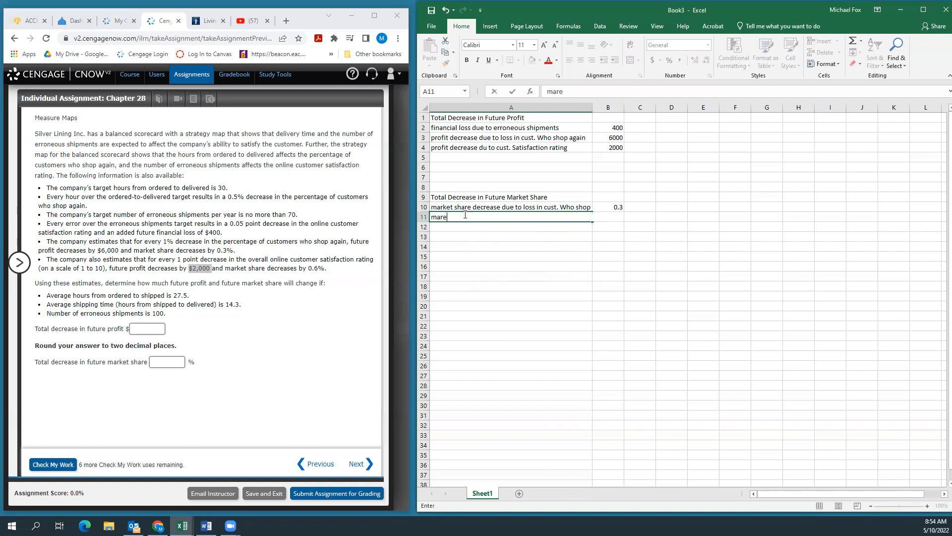
text(ket share decr)
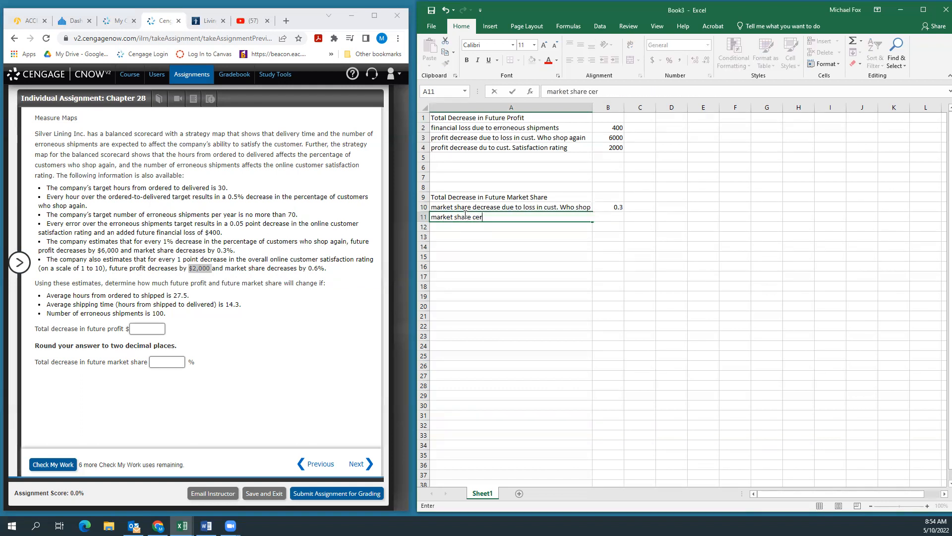
text(e)
key(BackSpace)
key(BackSpace)
text(des)
key(BackSpace)
text(crease )
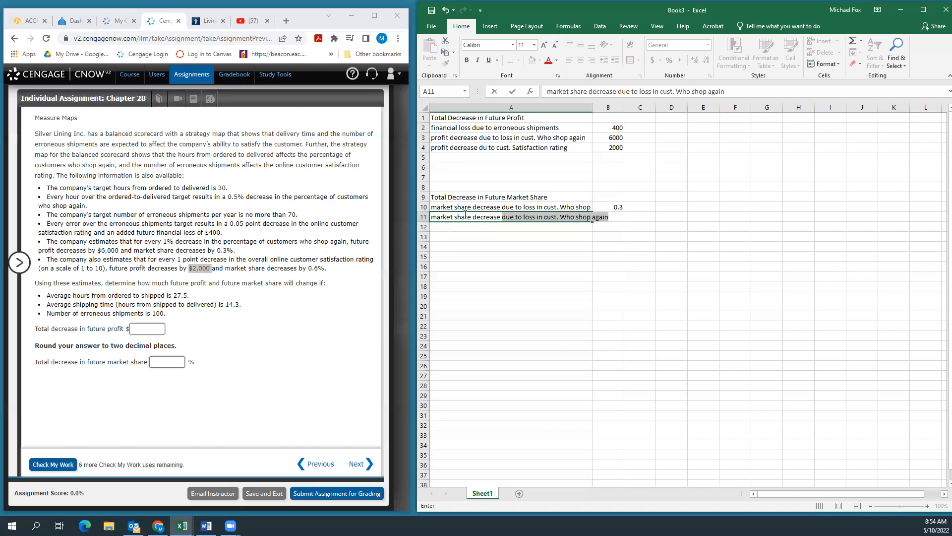
text(due to cust. satisfa)
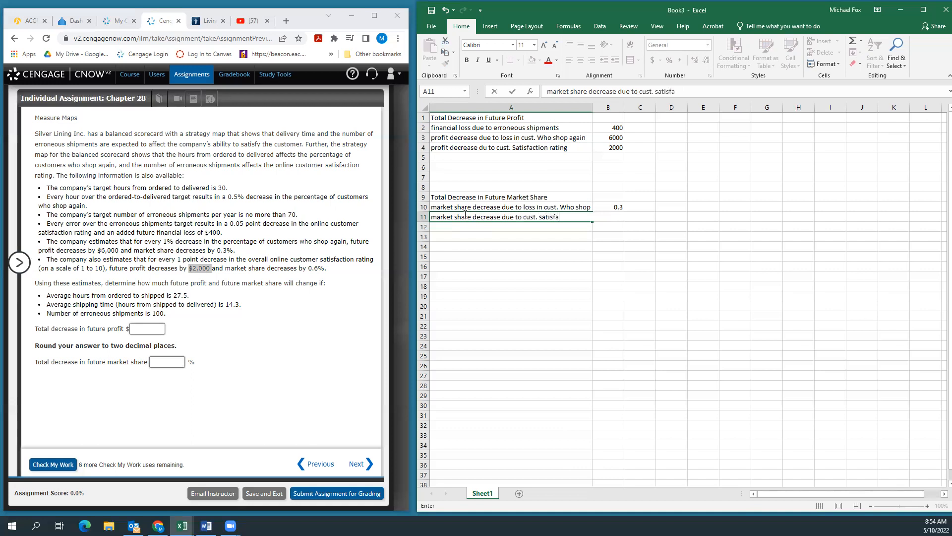
text(ction rating)
Step: Enter 0.6 in cell B11 as the market share decrease for the customer satisfaction rating
key(Tab)
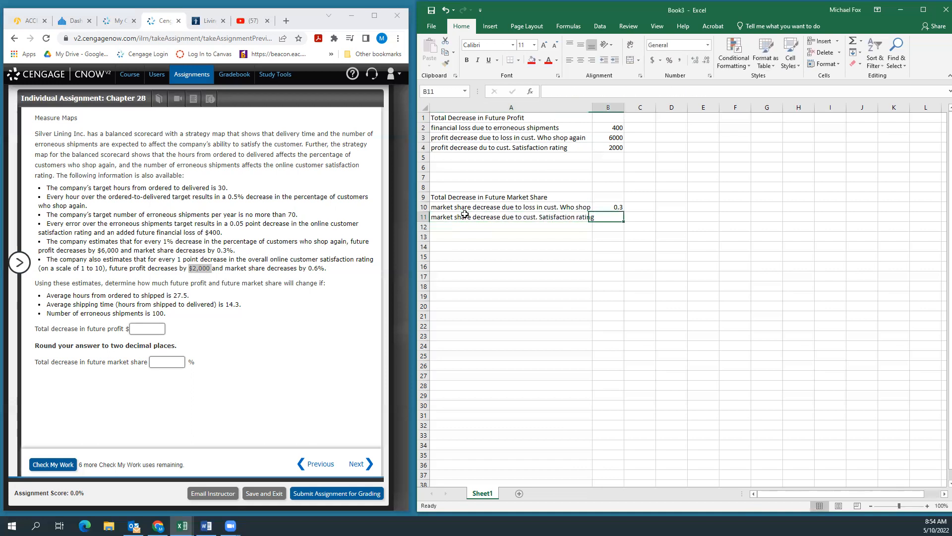
text(.6)
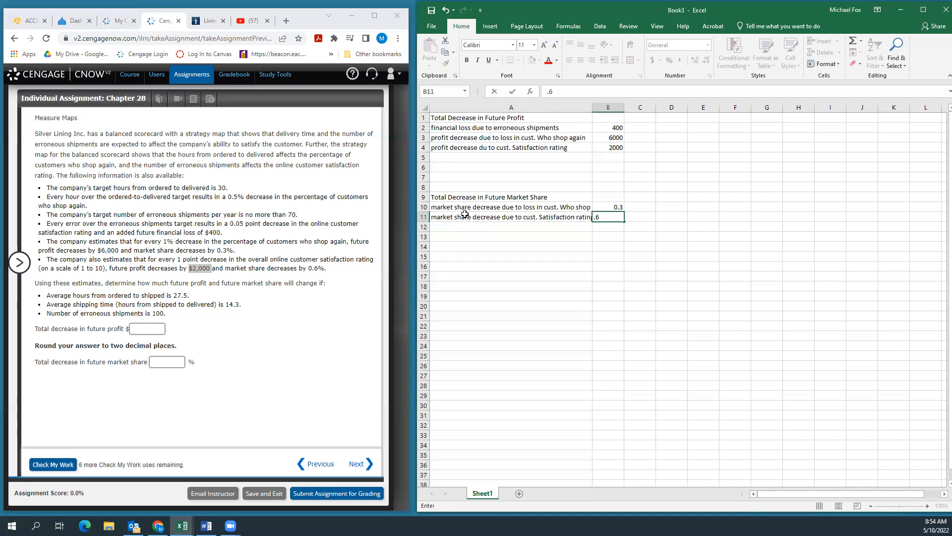
key(Return)
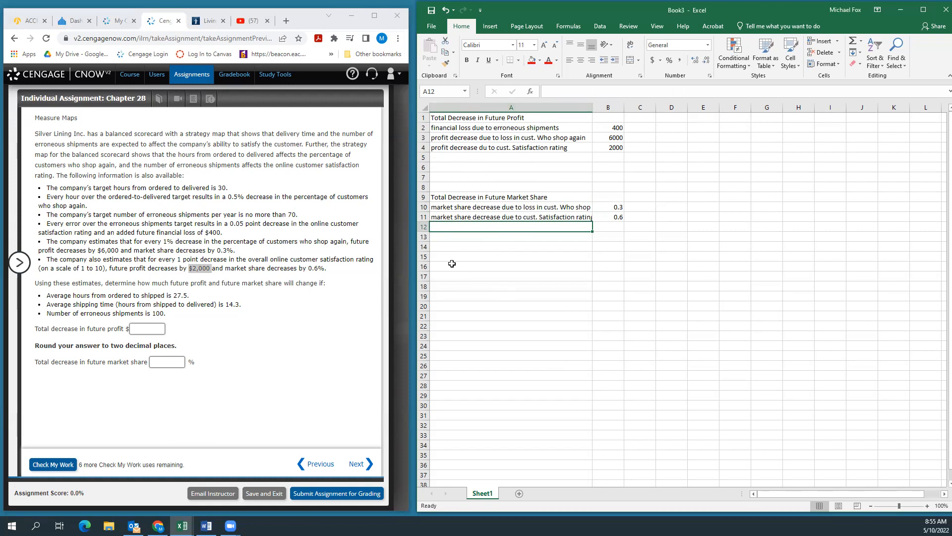
Step: Enter the heading "Erroneous shipments" in cell E2
click(706, 125)
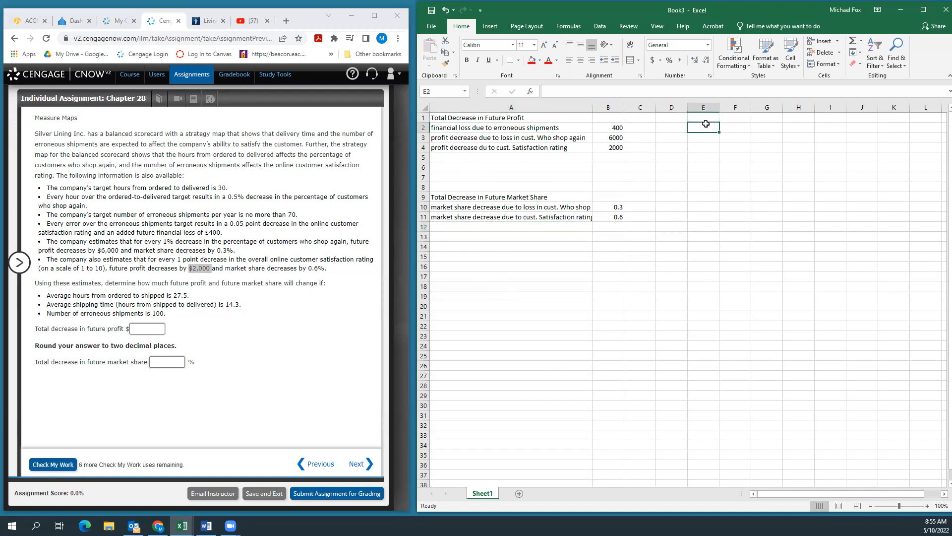
text(E)
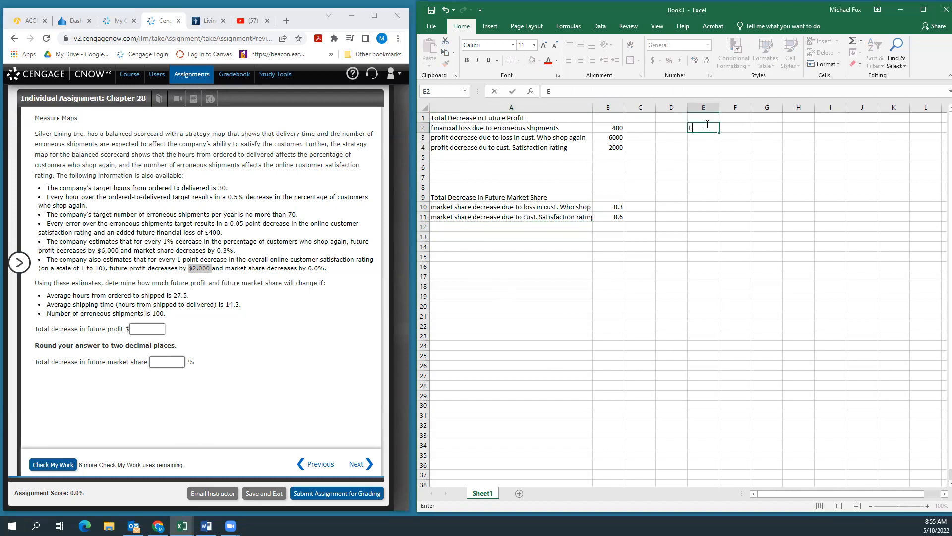
text(rroneous shipments)
key(Return)
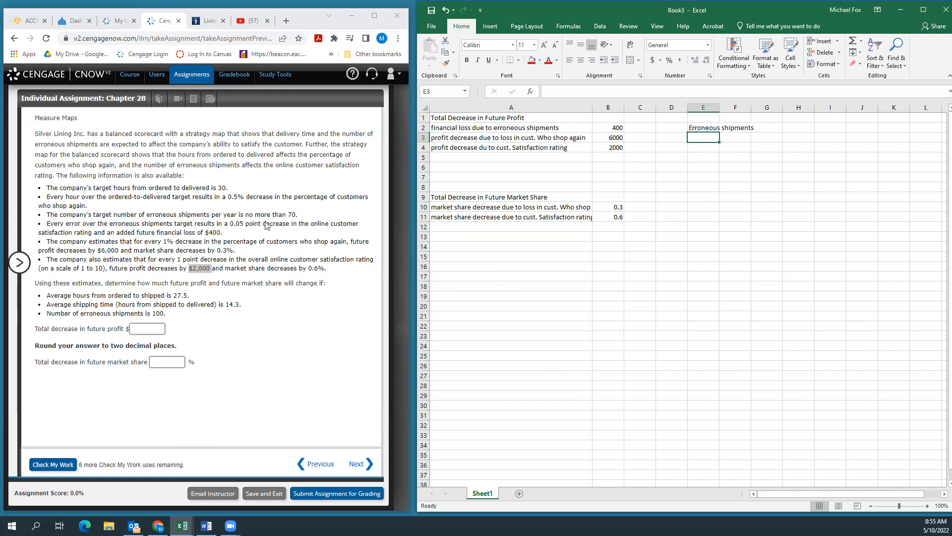
Step: Label cell E3 "Target erros" with 70 in F3, and mark the erroneous shipments target in the problem text
text(Targe)
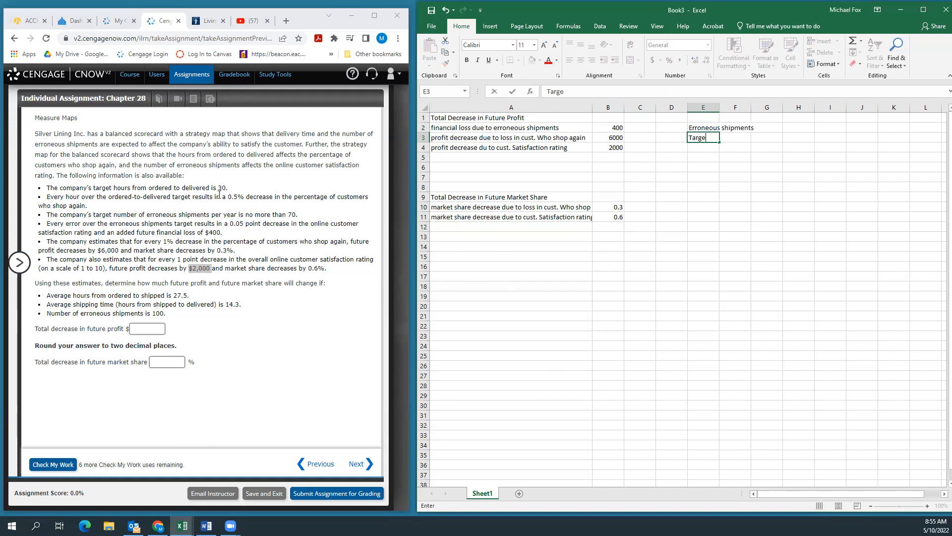
text(t errors)
key(Tab)
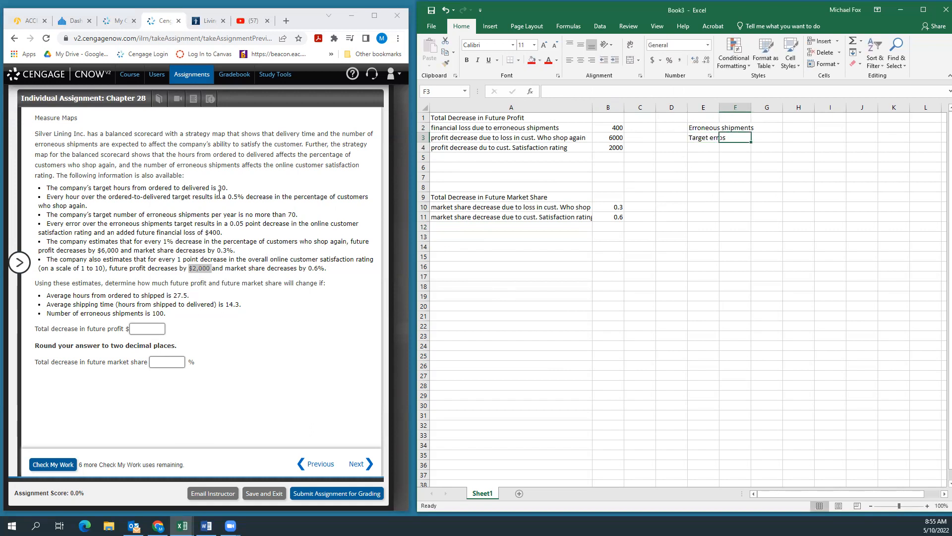
text(70)
key(Return)
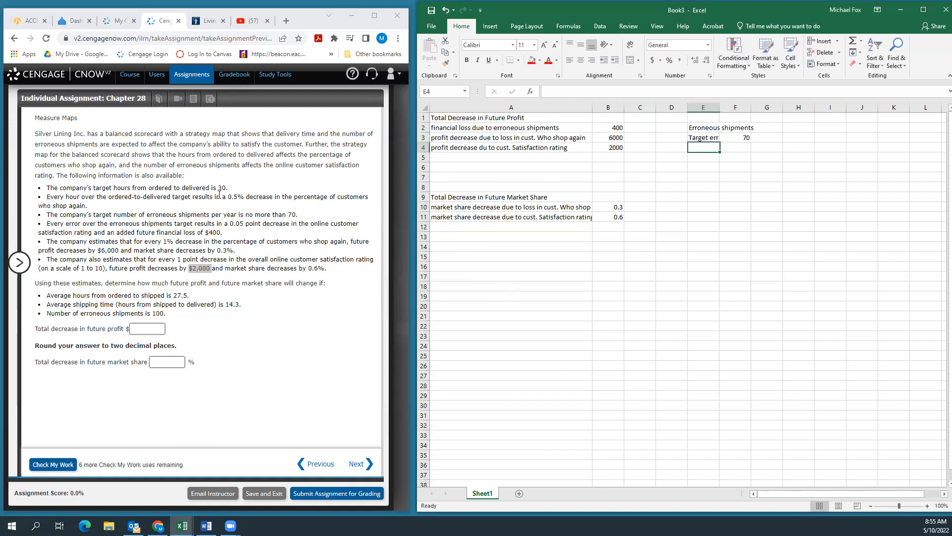
drag(297, 214, 121, 212)
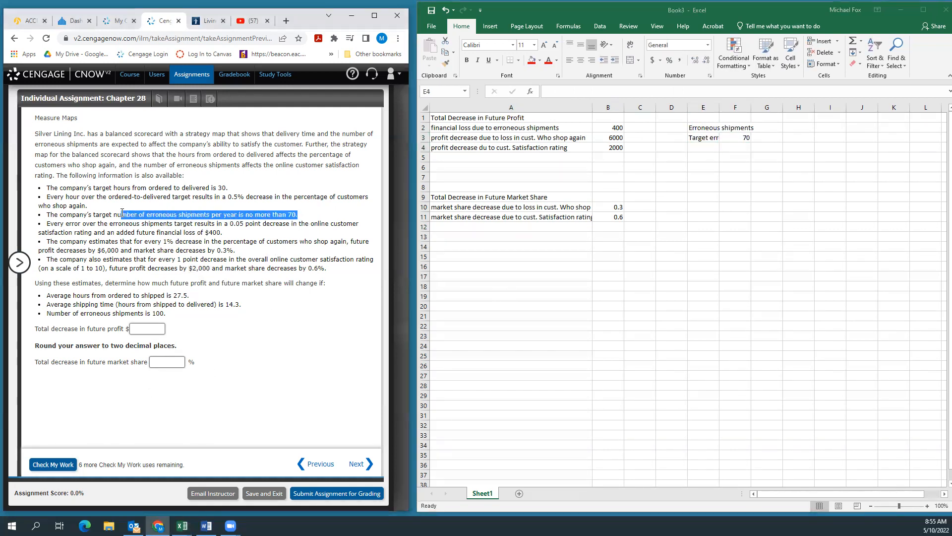
Step: Label cell E4 "actual erros" with 100 in F4, and autofit the width of column E
click(699, 148)
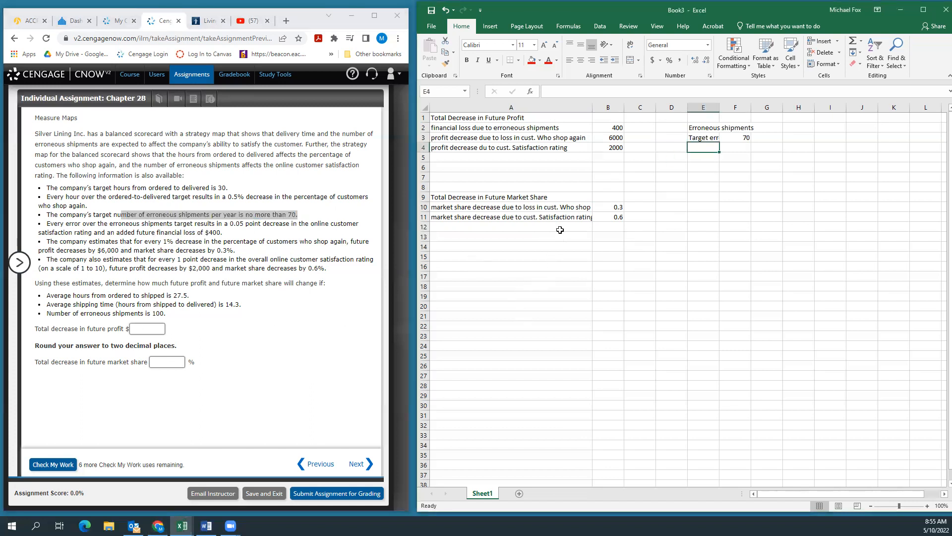
text(actual erros)
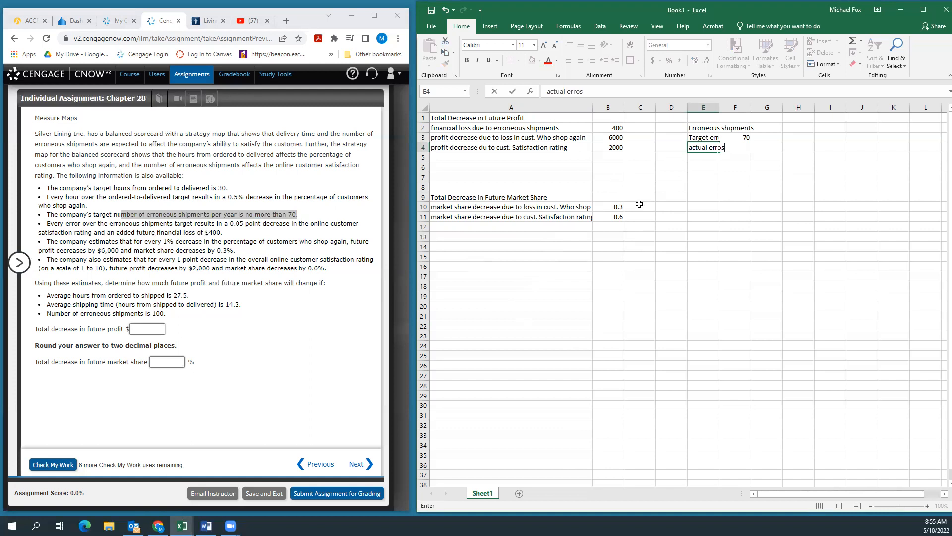
key(Tab)
text(100)
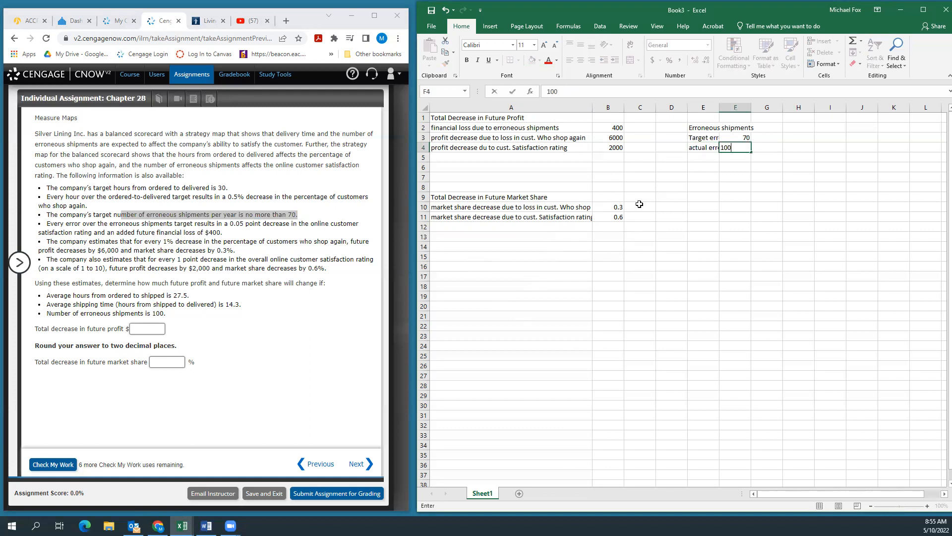
key(Return)
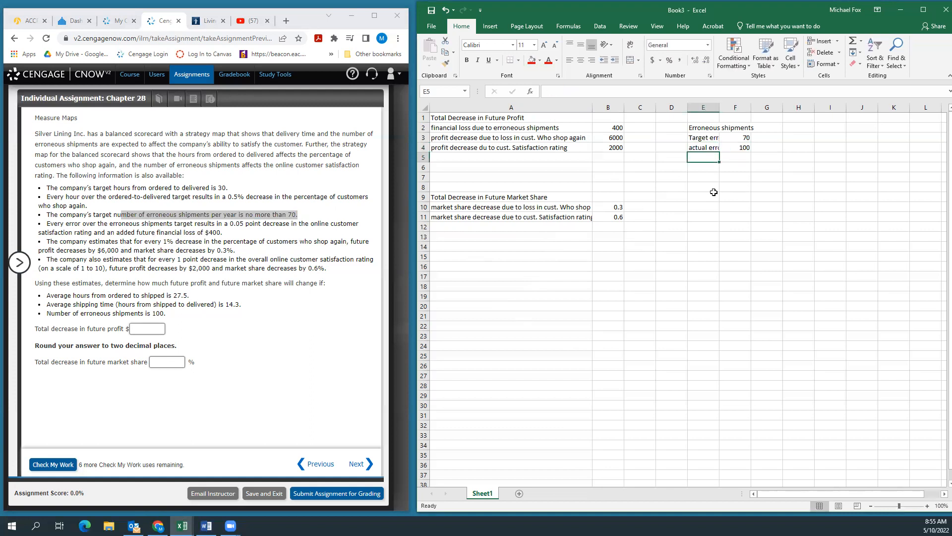
double_click(719, 107)
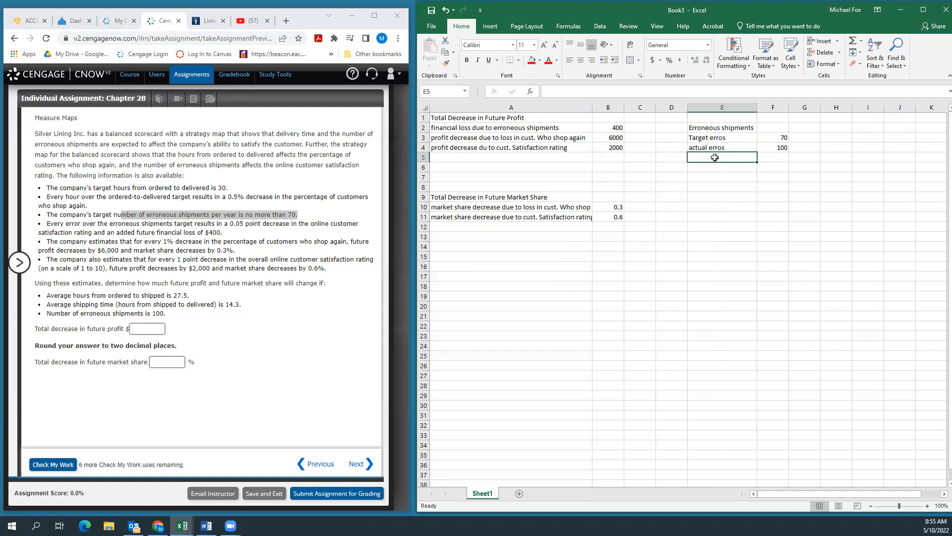
Step: Label cell E5 "error in excess of target" and calculate it in F5 as actual minus target errors, =F4-F3
text(error in excess of target)
key(Tab)
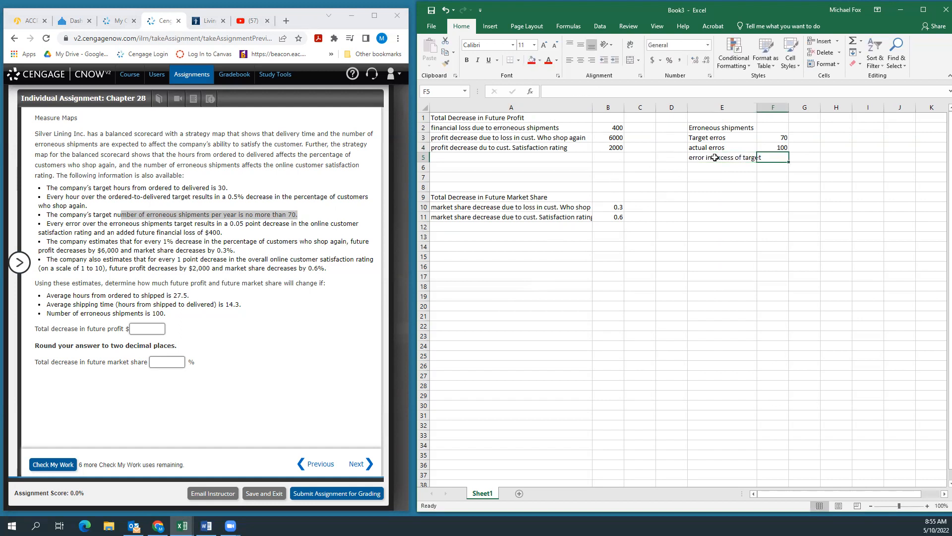
text(=)
click(766, 145)
text(-)
click(772, 138)
key(Return)
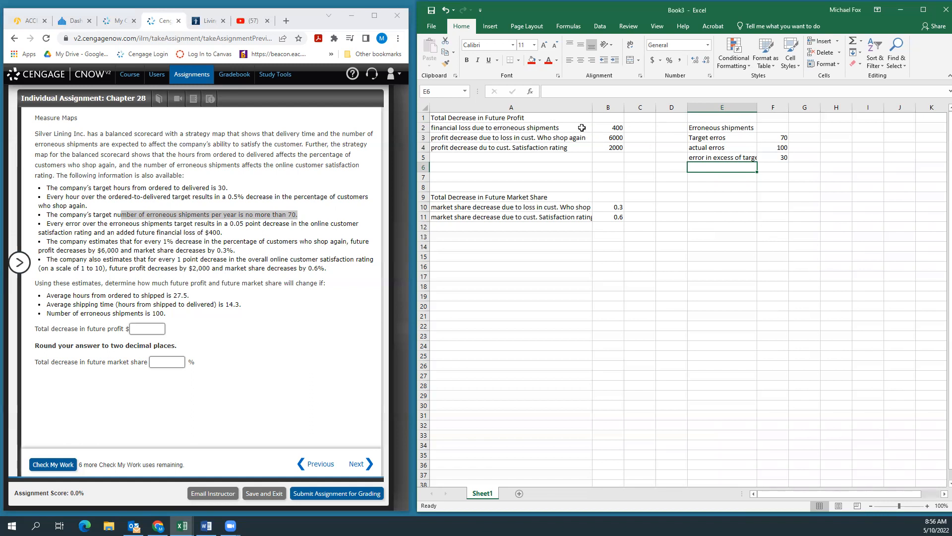
Step: Calculate the financial loss due to erroneous shipments in cell C2 with the formula =B2*F5
click(637, 125)
text(=)
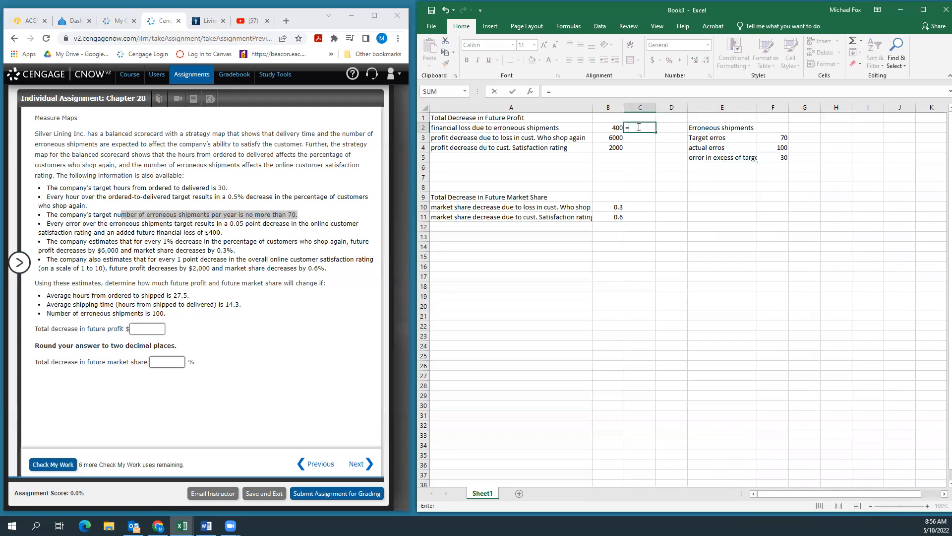
click(611, 128)
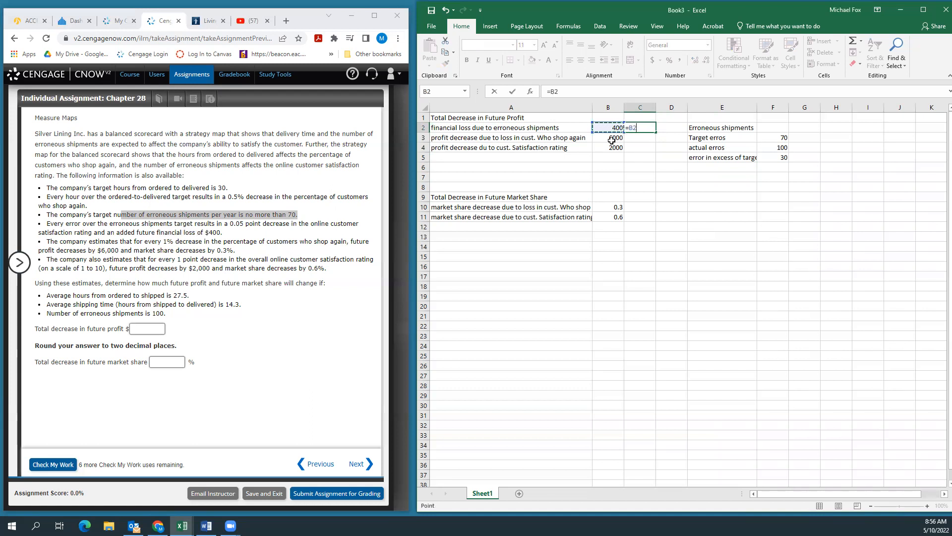
text(*)
click(773, 158)
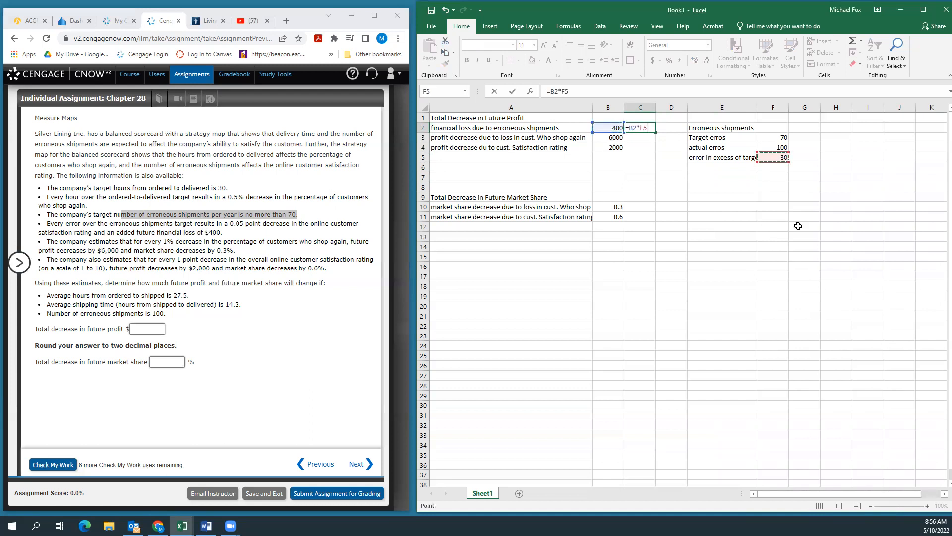
key(Return)
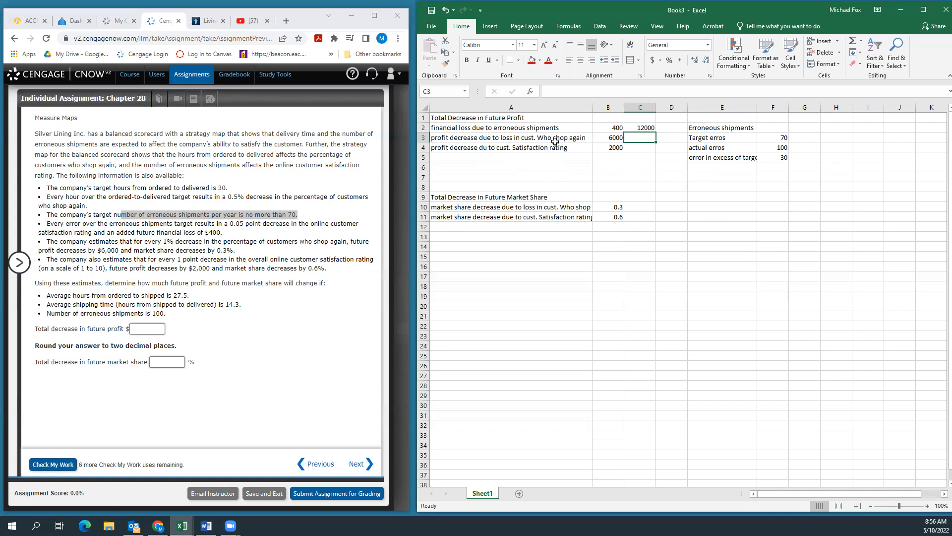
Step: Label cell E7 "Decrease in cust. Who shop again"
click(700, 173)
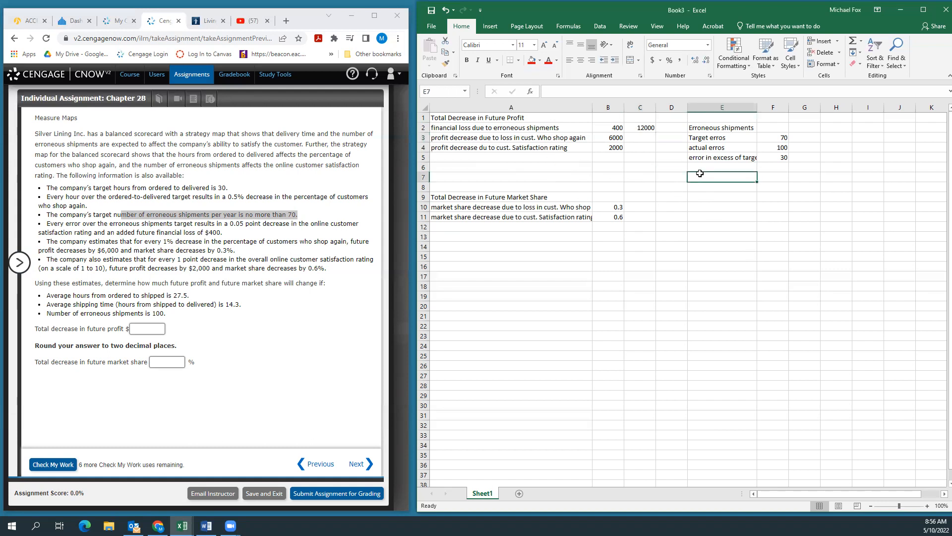
text(Decre)
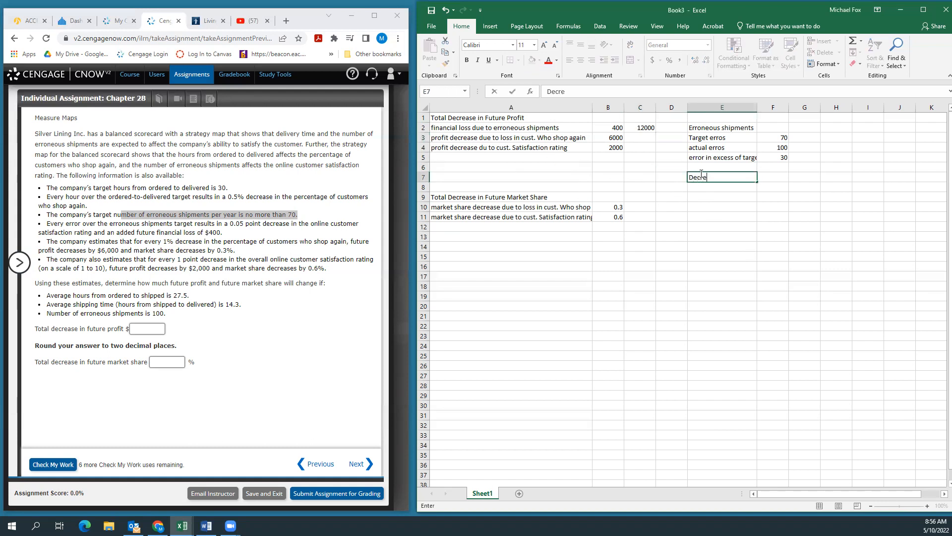
text(ase in cust. Who shi)
key(BackSpace)
key(BackSpace)
key(BackSpace)
key(BackSpace)
key(BackSpace)
key(BackSpace)
key(BackSpace)
text(w)
key(BackSpace)
text(Who shop again)
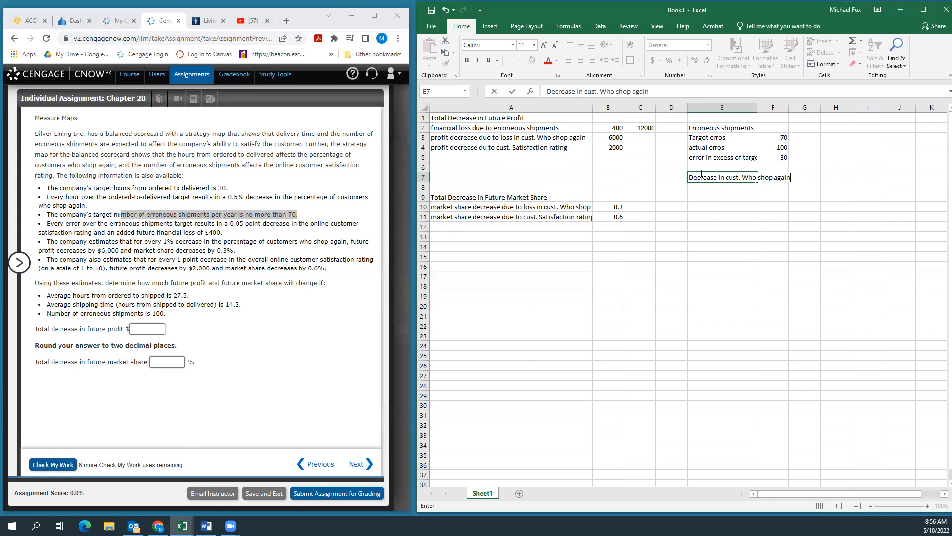
key(Return)
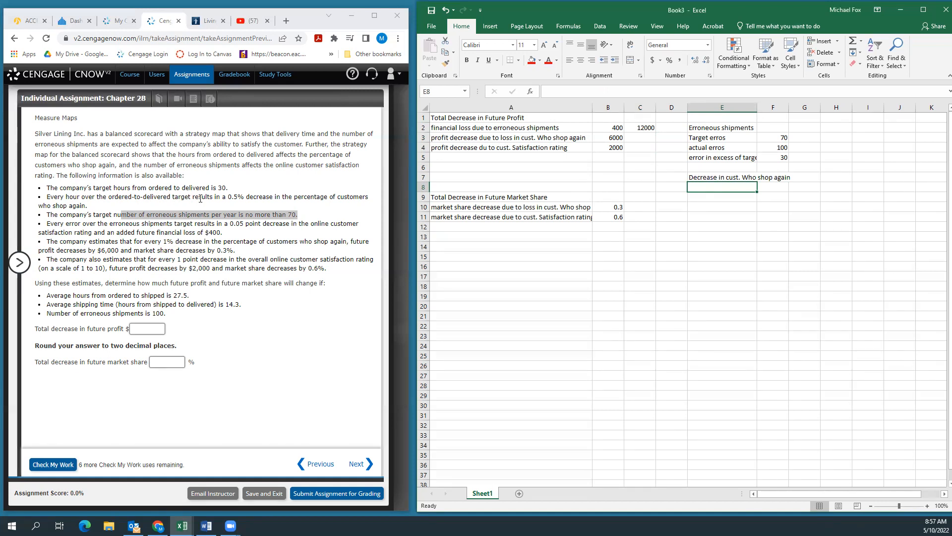
Step: Replace the text in cell E7 with "ordered to delivered target" and enter 30 in F7
click(699, 178)
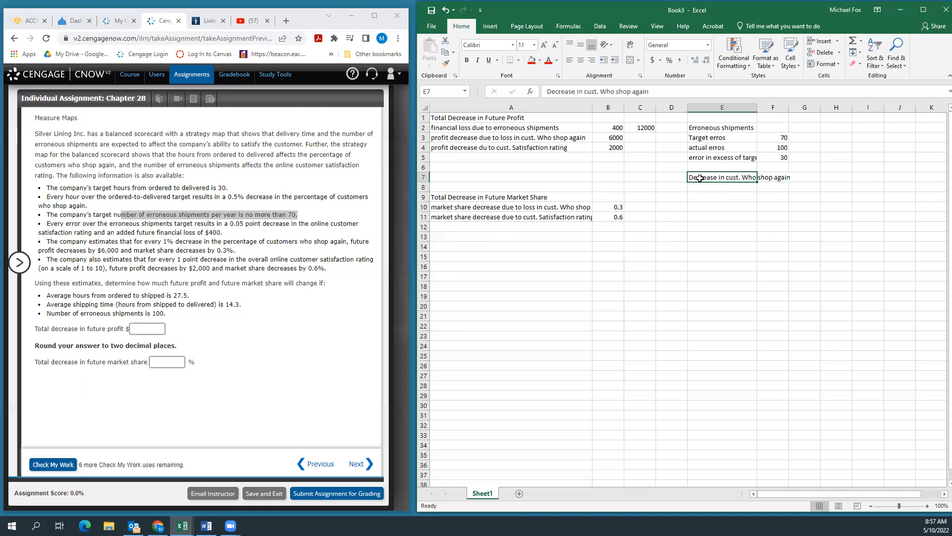
text(order)
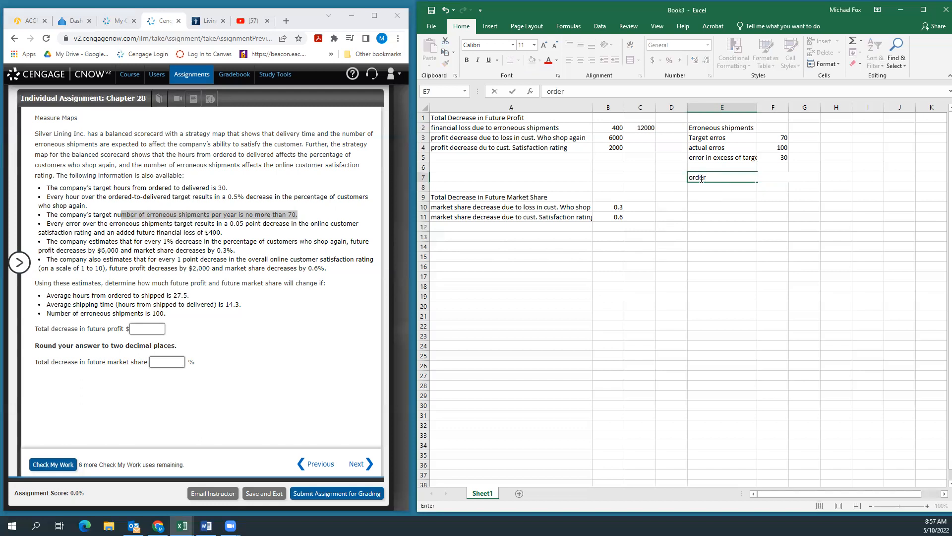
text(ed to delivered target)
key(Tab)
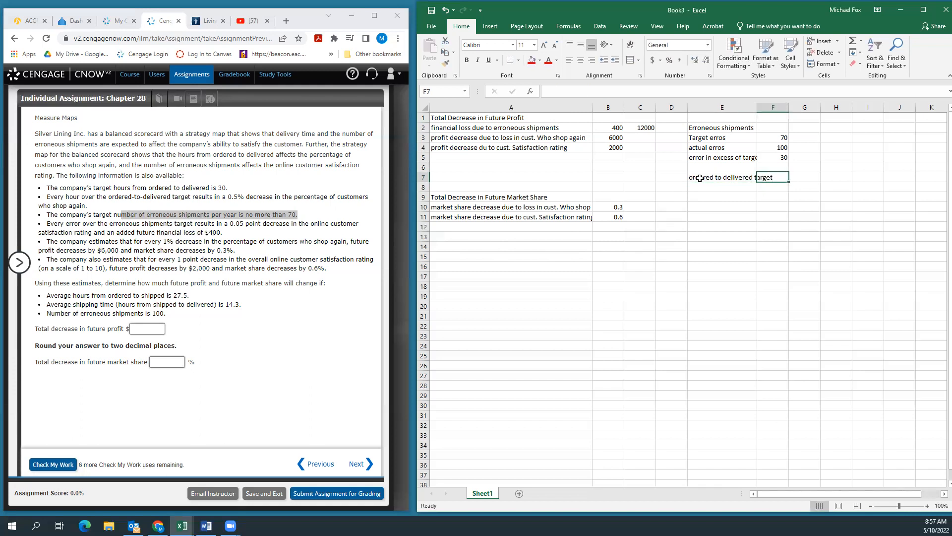
text(30)
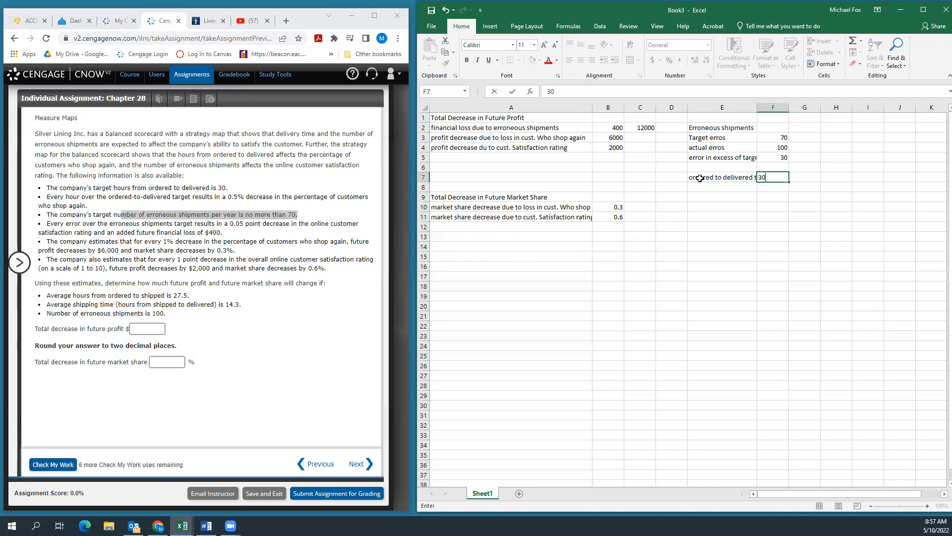
key(Return)
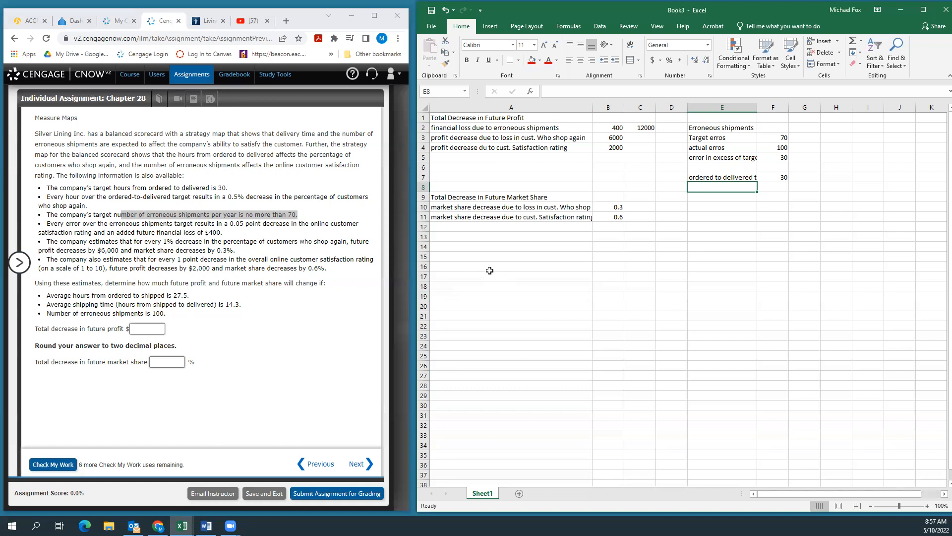
Step: Label cell E8 "avg ordered to shipped" with 27.5 in F8, marking the ordered-to-shipped hours in the problem text
text(avg ordered to shipped)
key(Tab)
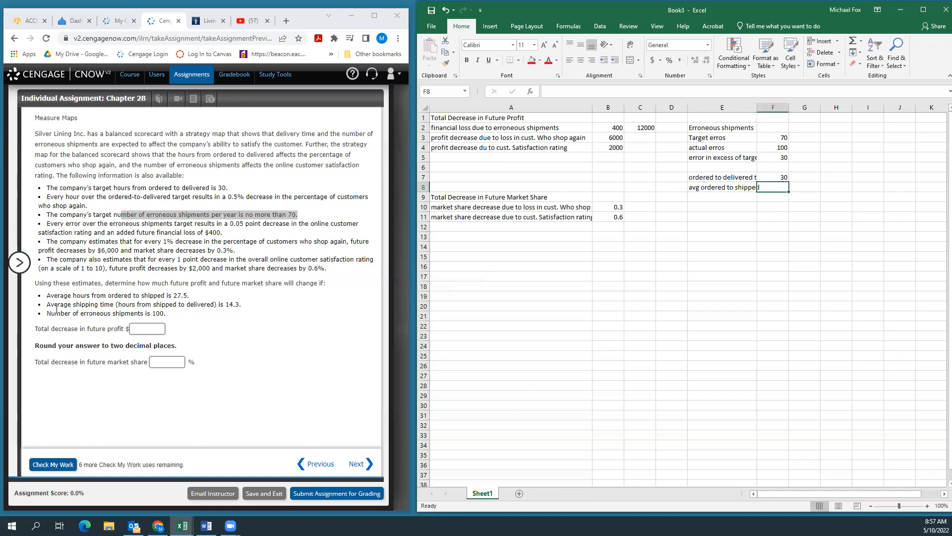
drag(190, 296, 135, 296)
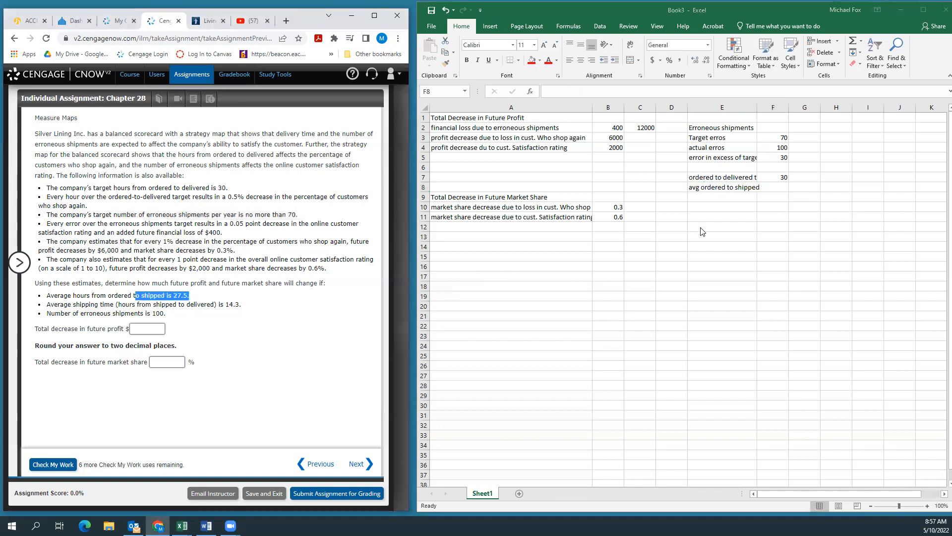
click(767, 189)
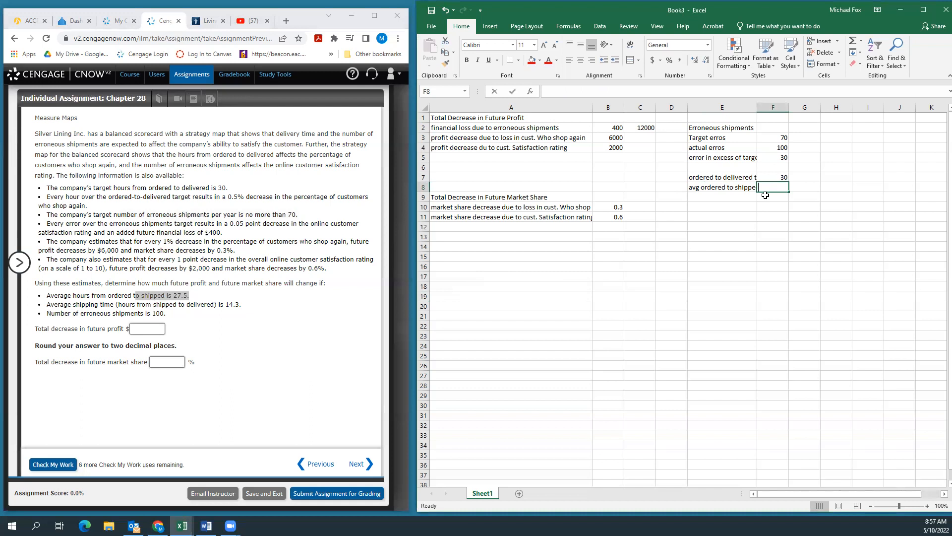
text(27.5)
key(Return)
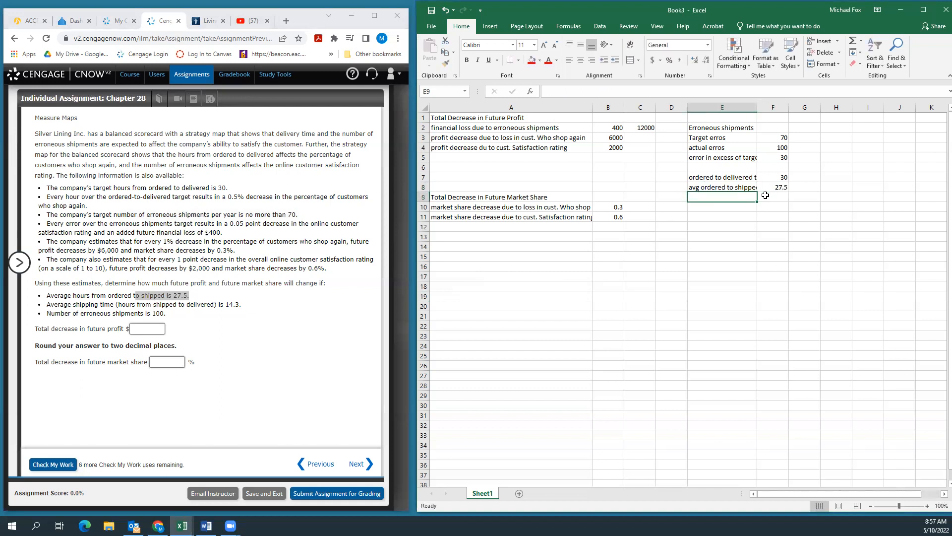
Step: Mark the average shipping time in the problem text, and label cell E9 "avg shipped to delieverd" with 14.3 in F9
drag(121, 304, 236, 305)
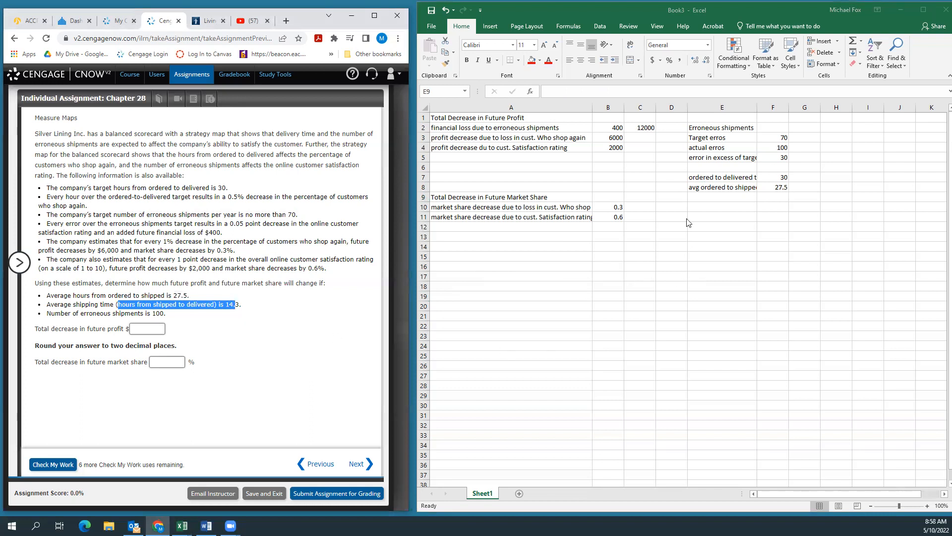
click(700, 197)
text(avg shi)
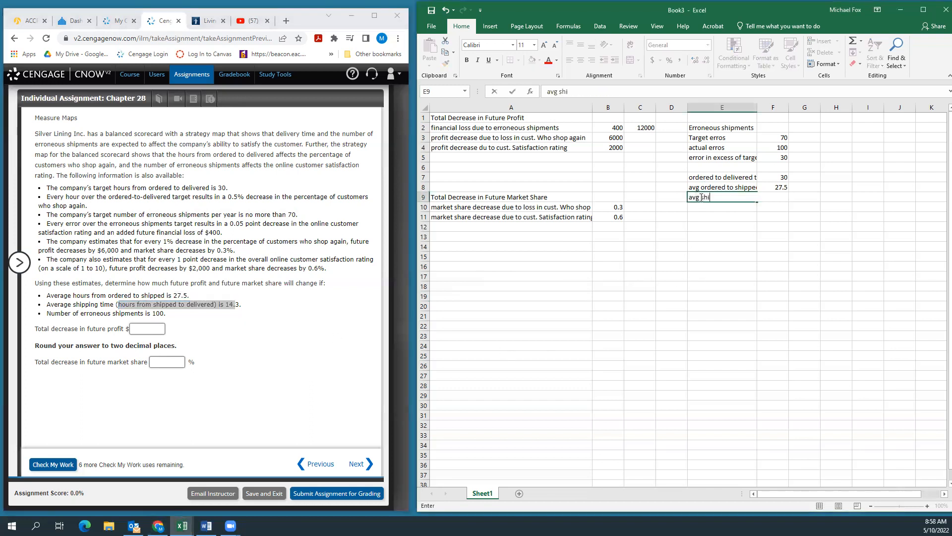
text(pped to delieverd)
key(Tab)
text(14.3)
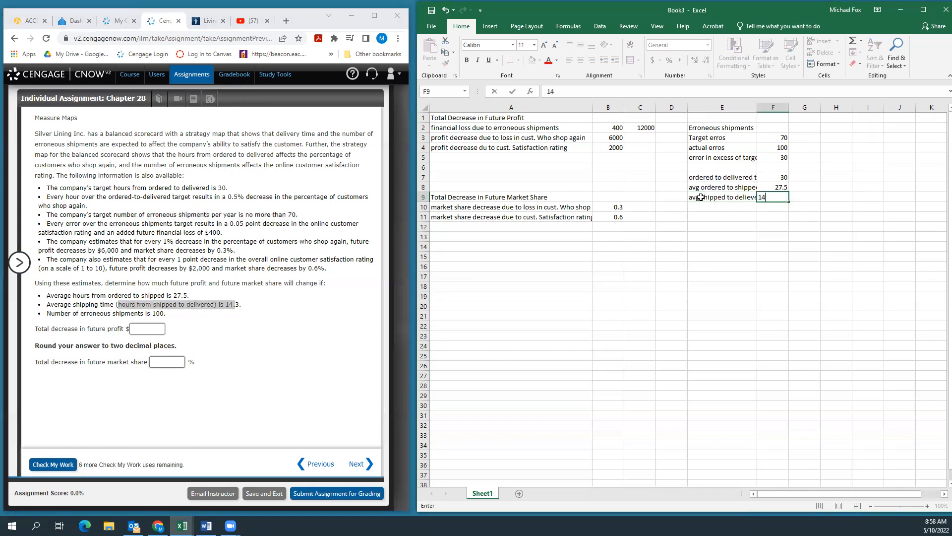
key(Return)
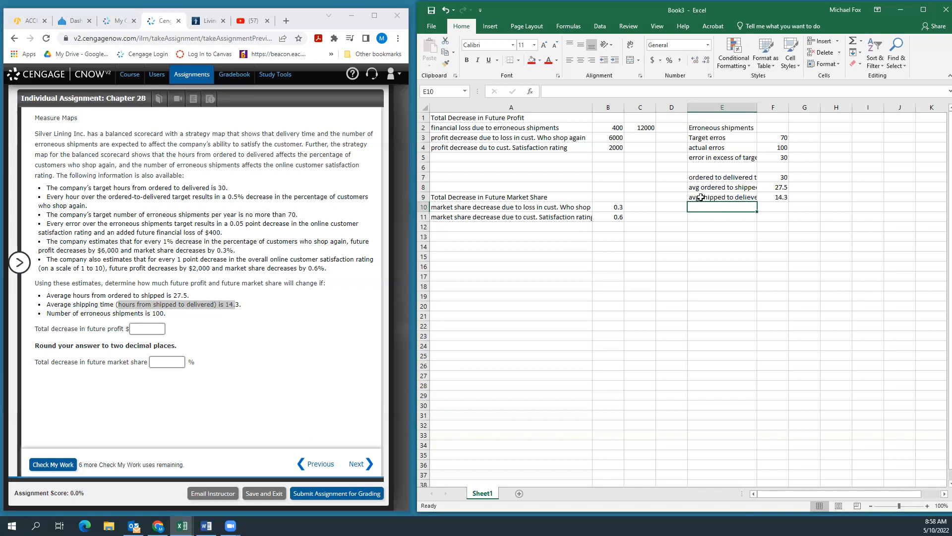
Step: Label cell E10 "avg ordered to delivered", total both averages in F10 with =SUM(F8:F9), and widen column E to fit its labels
text(av)
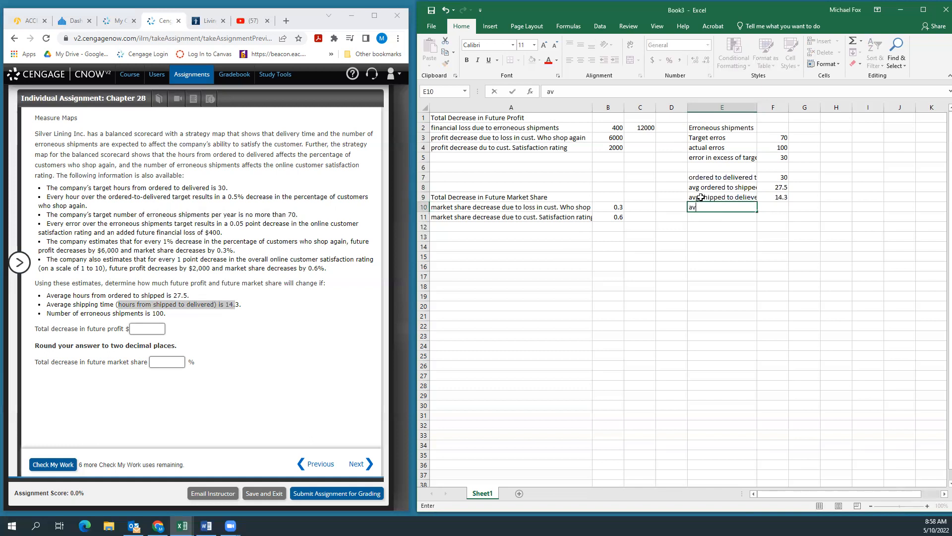
text(g ordered to delivered)
key(Tab)
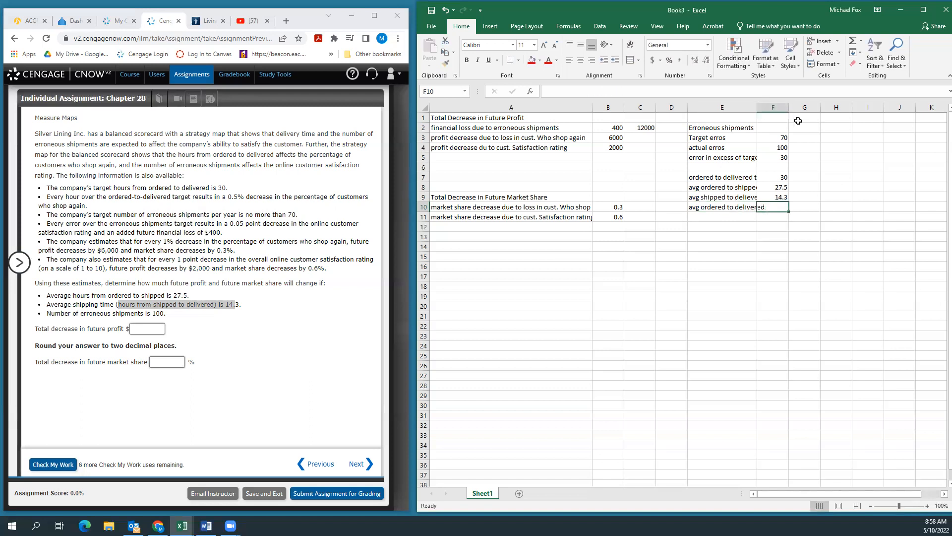
click(853, 42)
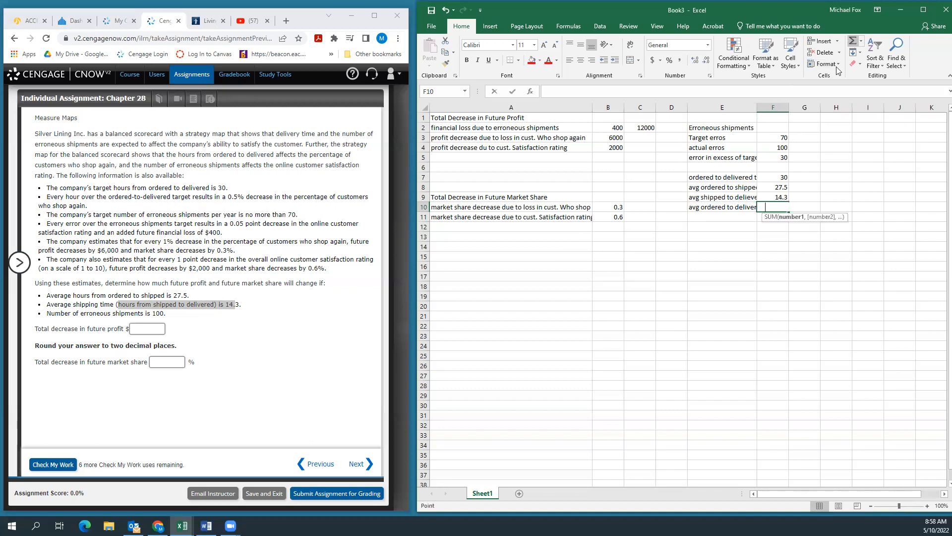
drag(770, 187, 775, 196)
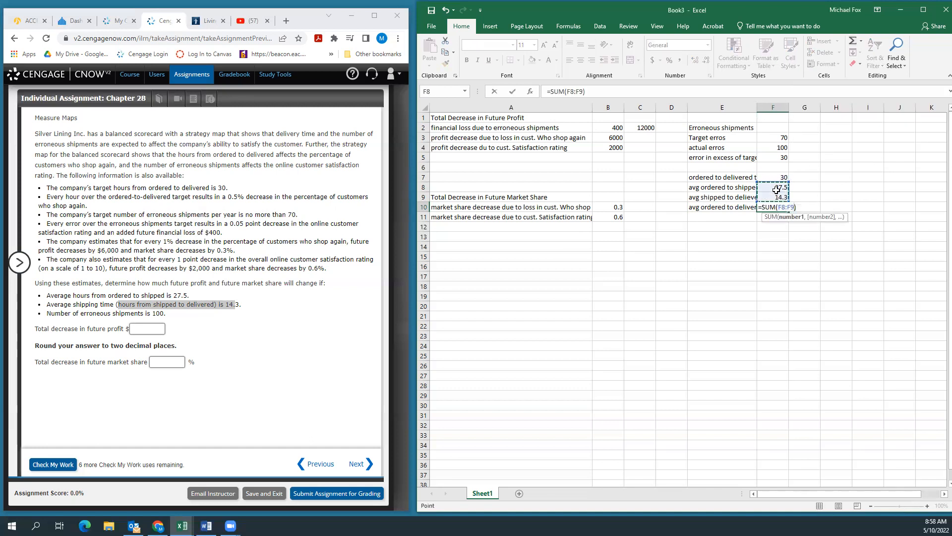
key(Return)
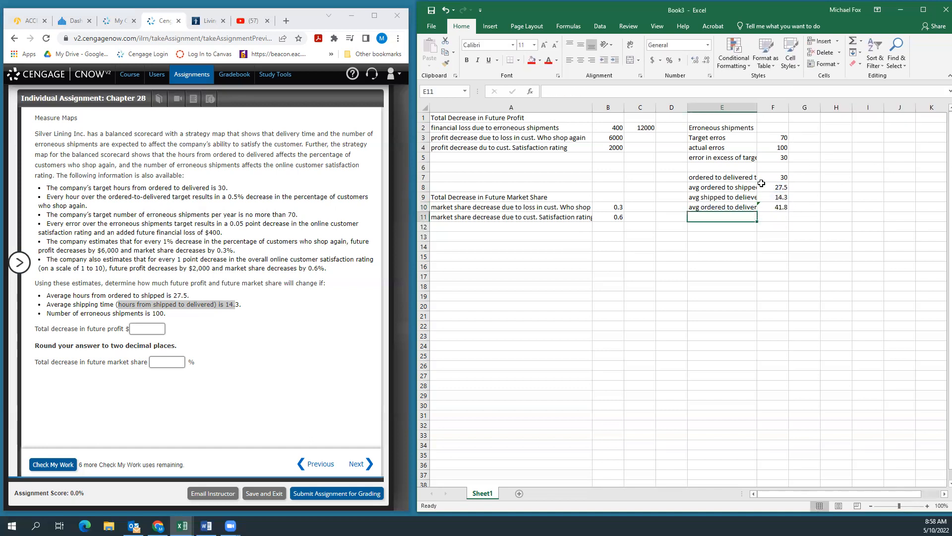
drag(758, 110, 777, 110)
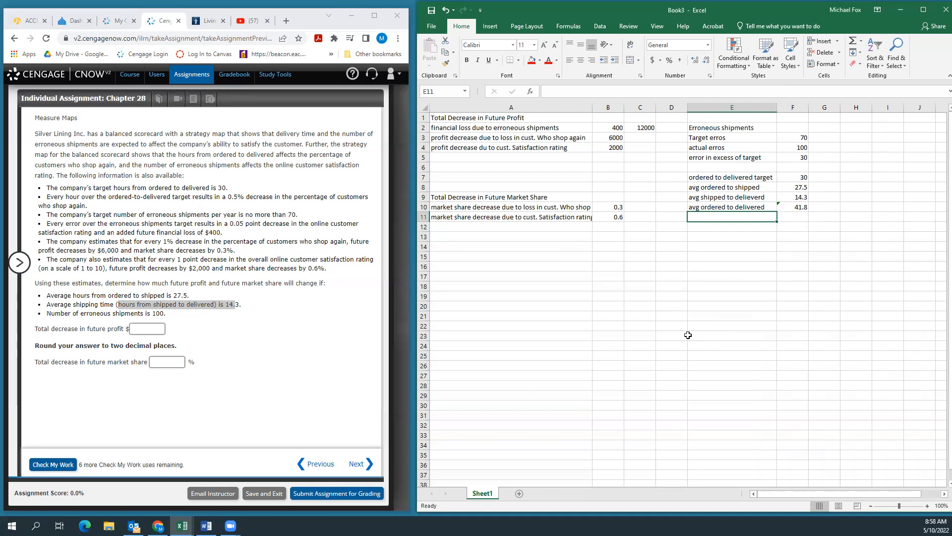
Step: Label cell E11 "hours over target" and calculate it in F11 as average ordered-to-delivered hours minus the target, =F10-F7
text(hours over target)
key(Tab)
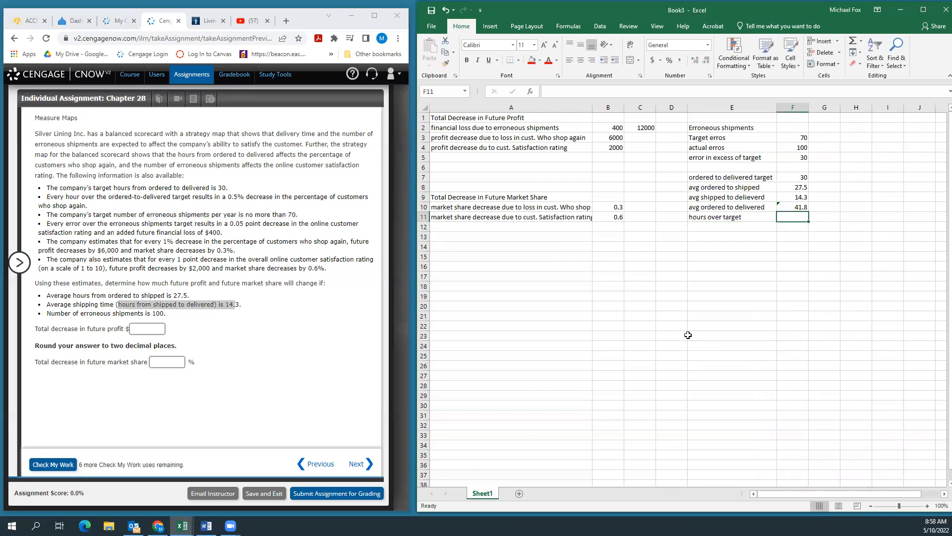
text(=)
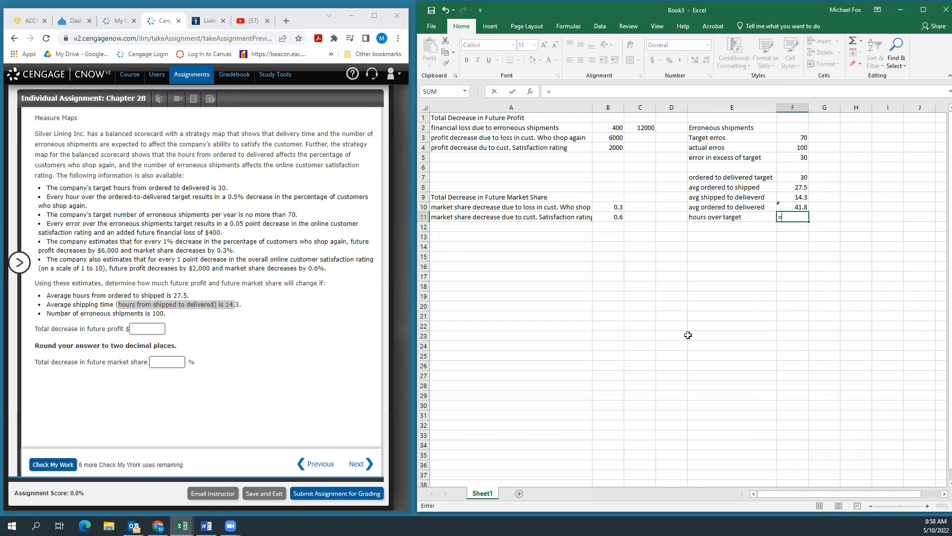
click(799, 209)
text(-)
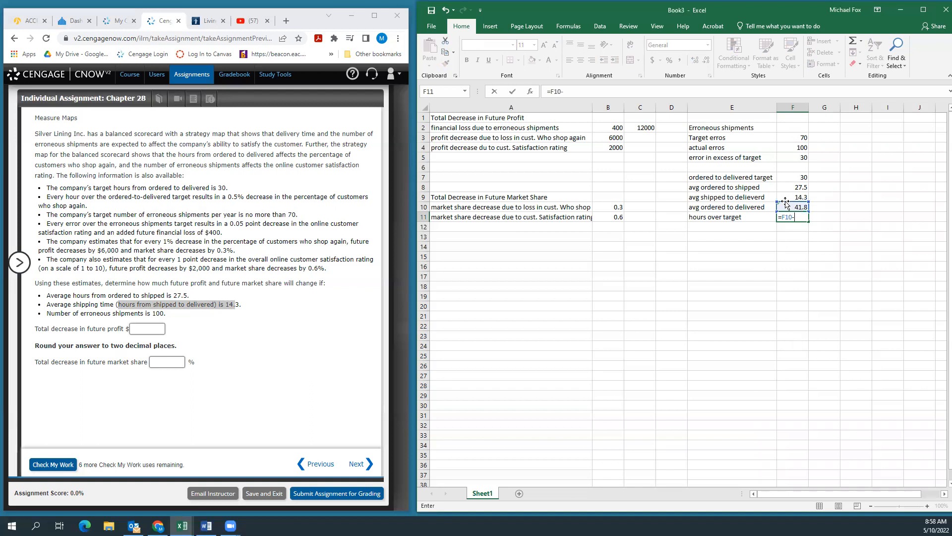
click(793, 177)
key(Return)
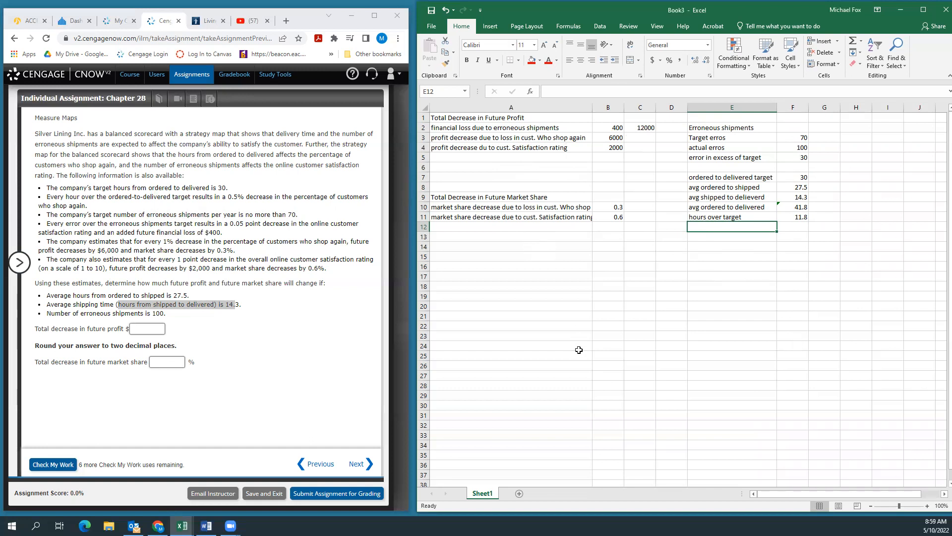
Step: Enter the section heading "cust who shop again" in cell E13
click(703, 238)
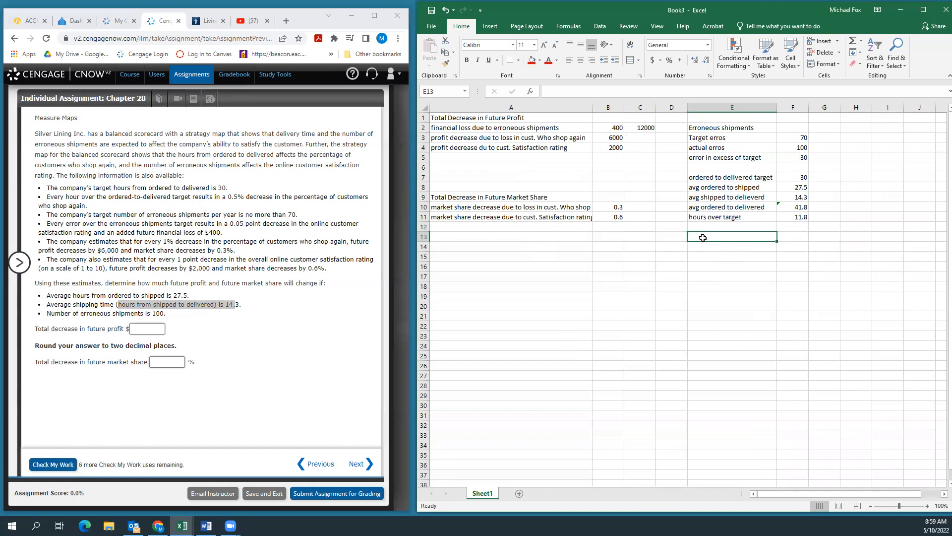
text(cust who shop again)
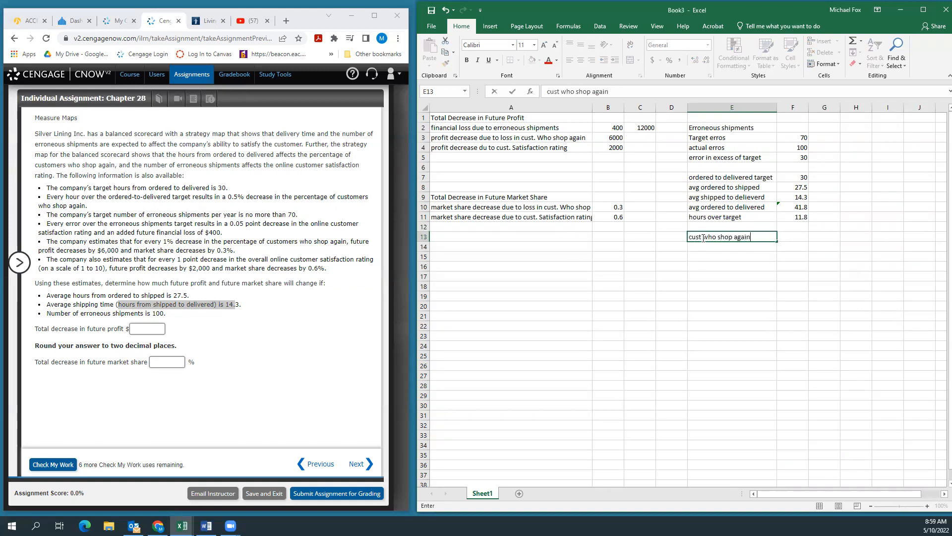
key(Return)
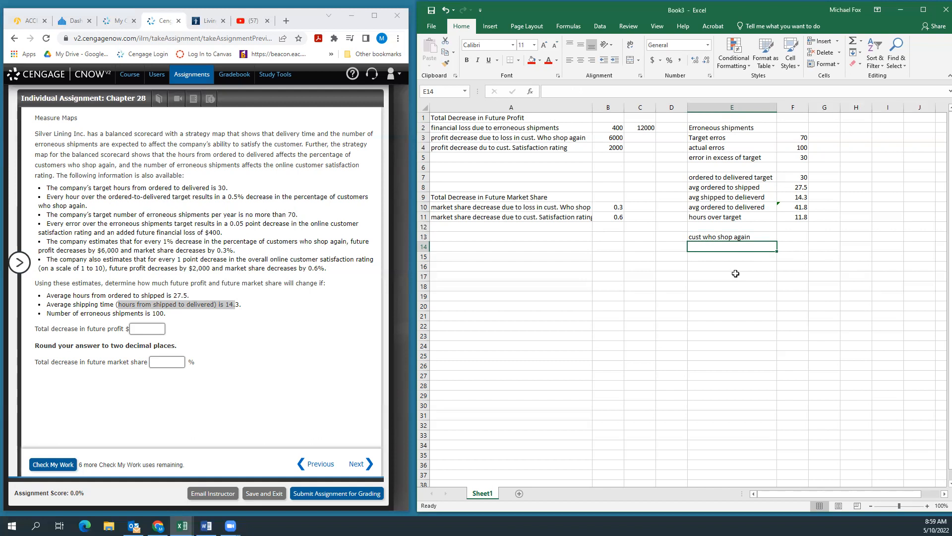
Step: Label cell E14 "loss is cust wsa due to hours over targe" and enter 0.5 in F14
text(los)
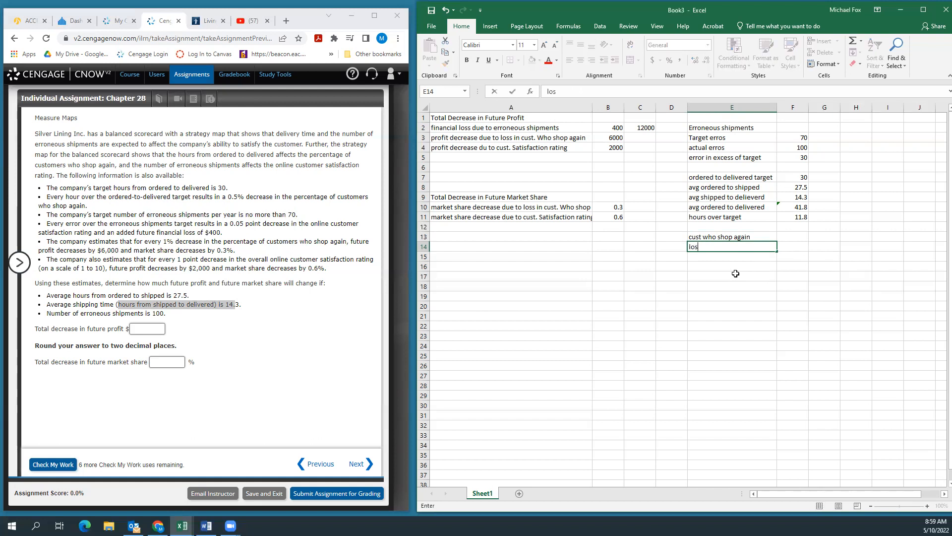
text(s is cust wsa due to )
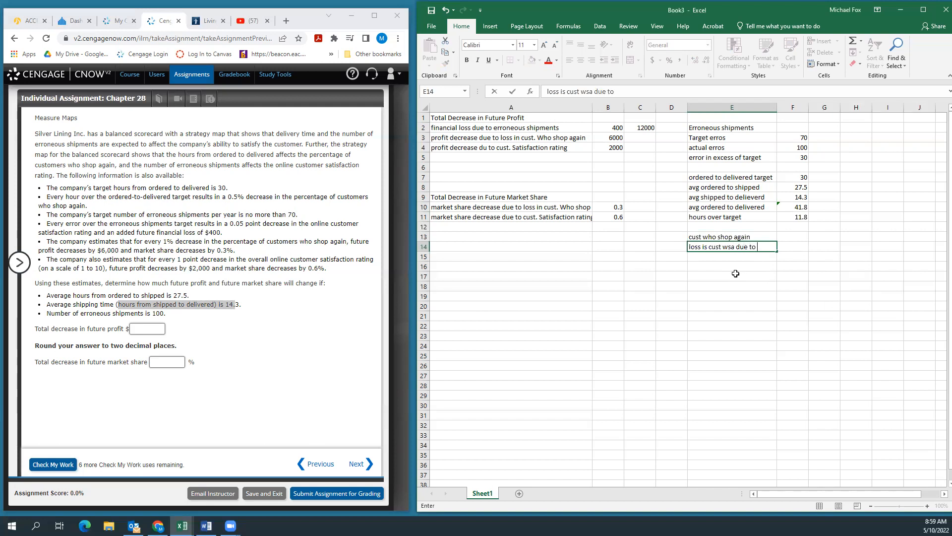
text(hours over target)
key(Tab)
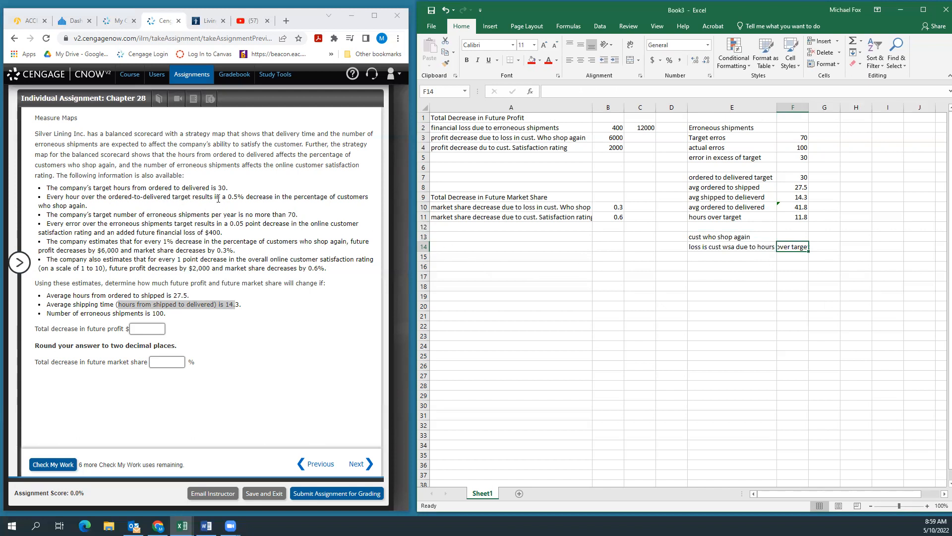
text(.5)
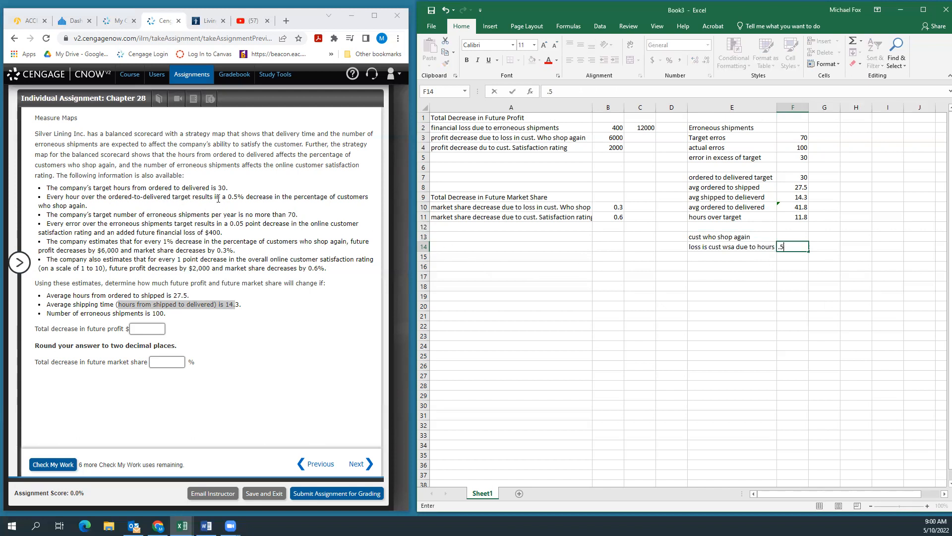
key(Return)
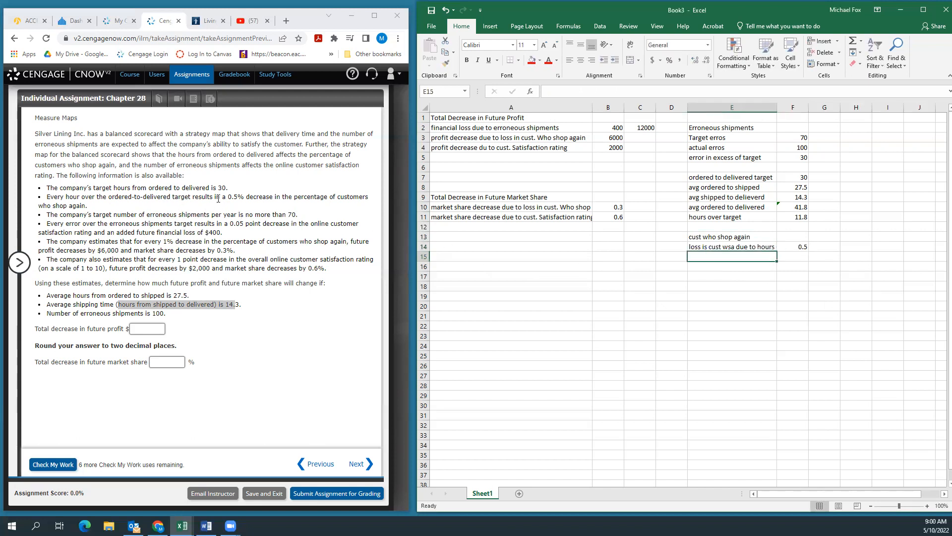
Step: Calculate the loss in customers who shop again in G14 by multiplying hours over target by the loss rate, =F11*F14
click(832, 248)
text(=)
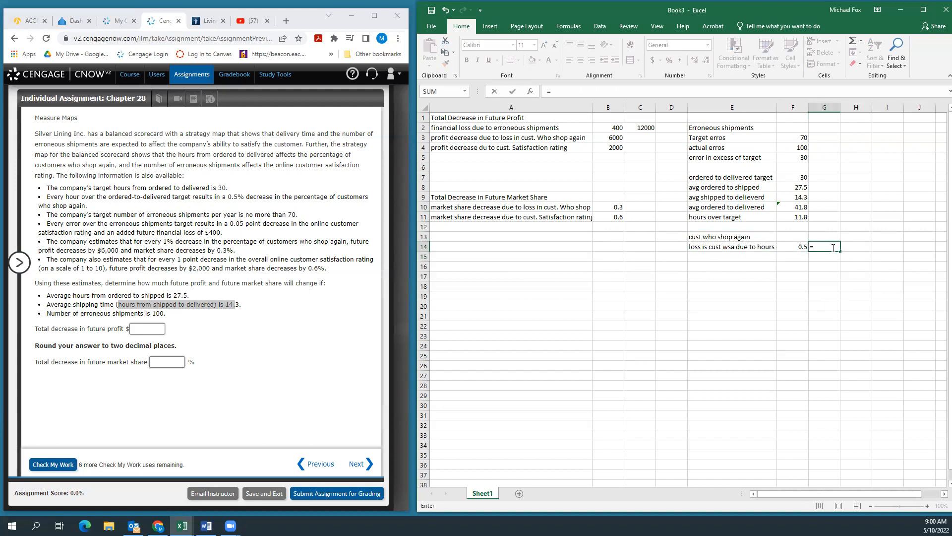
click(804, 217)
text(*)
click(798, 248)
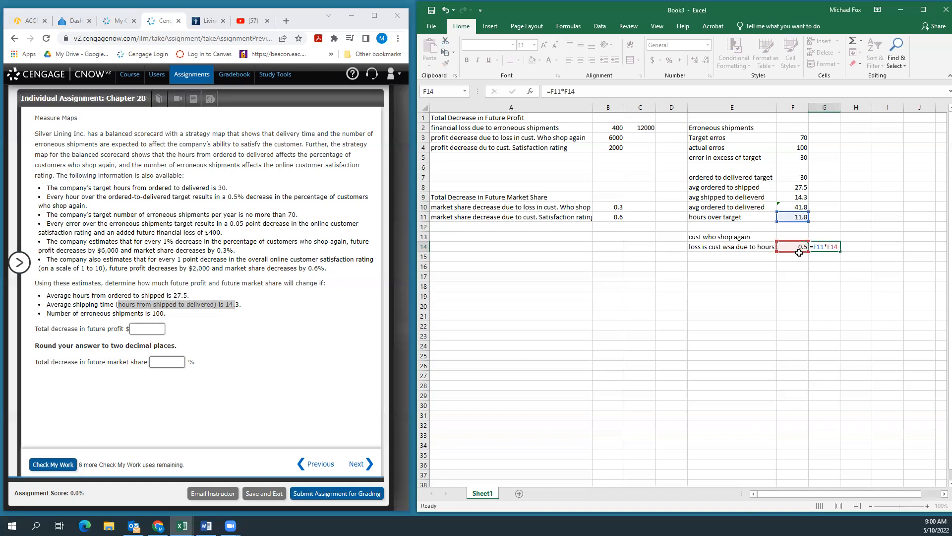
key(Return)
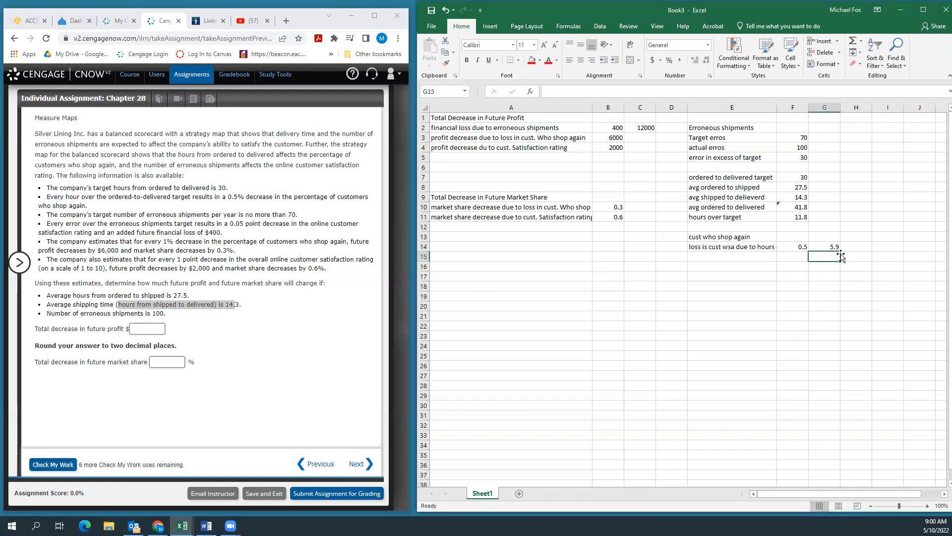
click(826, 247)
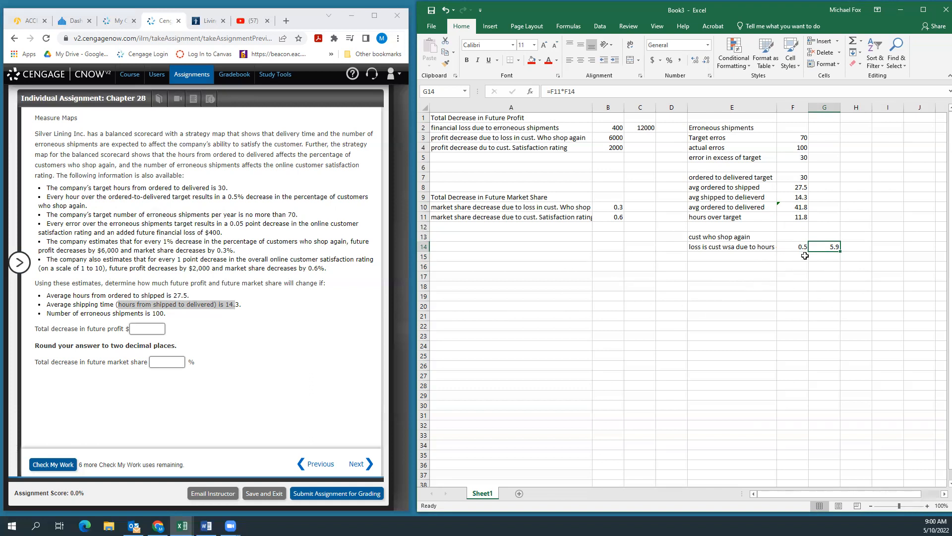
click(837, 264)
click(830, 248)
Step: Calculate the profit decrease from lost repeat customers in C3 as =B3*G14, following the assignment's $6,000-per-1% estimate
click(640, 137)
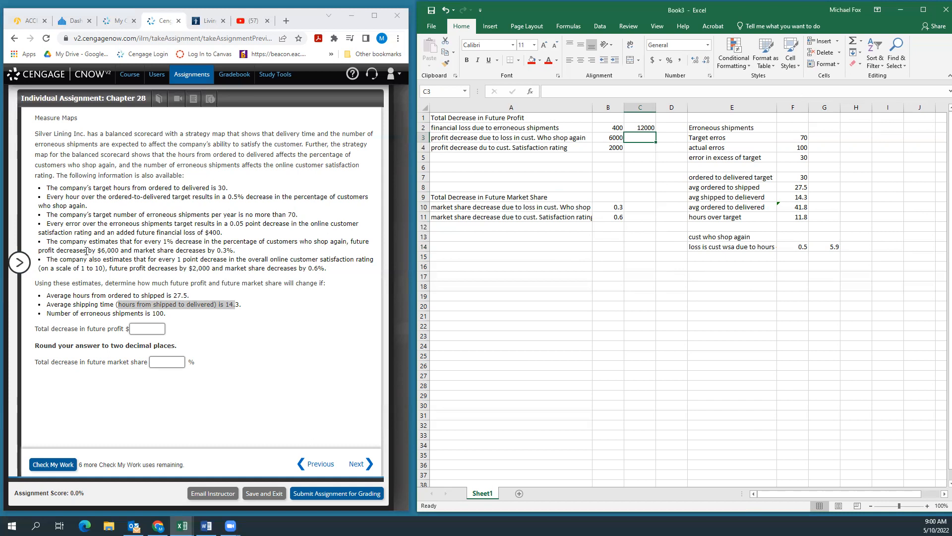
drag(50, 241, 118, 250)
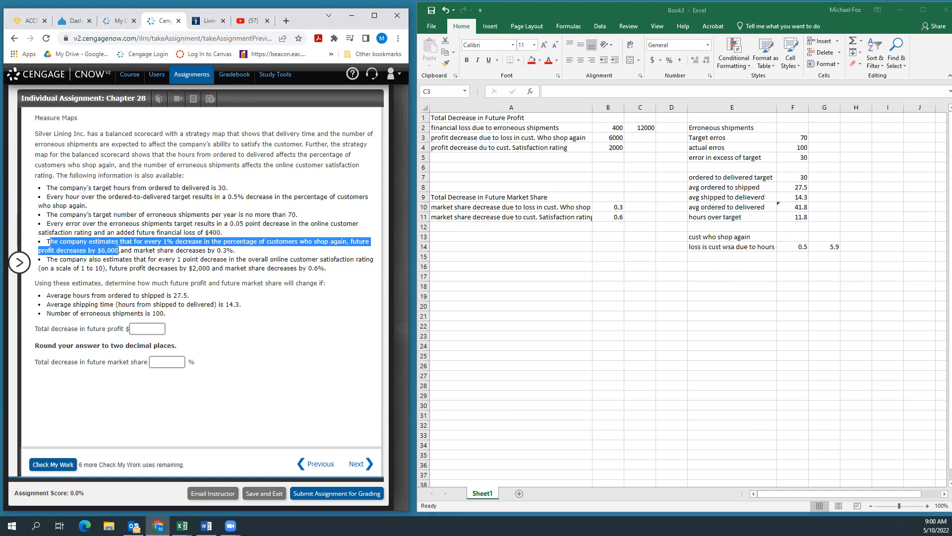
click(639, 139)
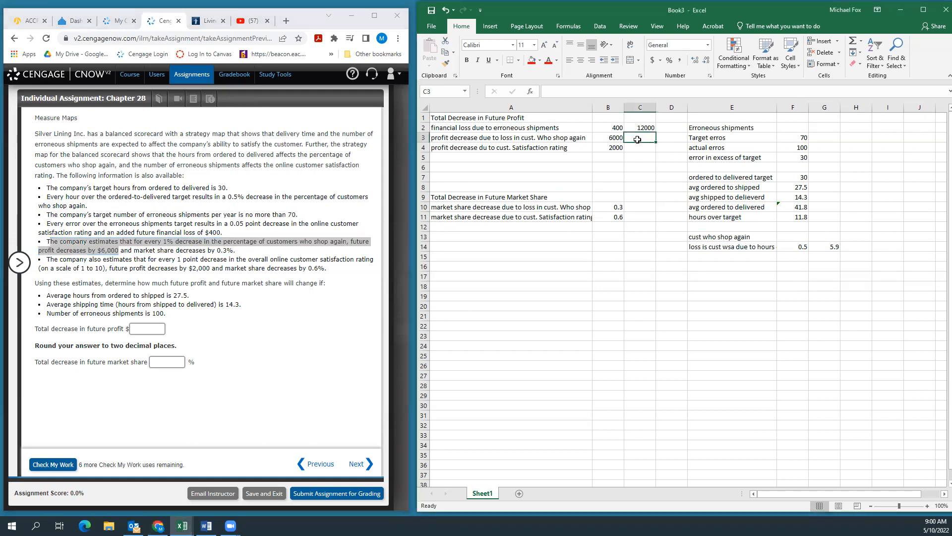
text(=)
click(619, 134)
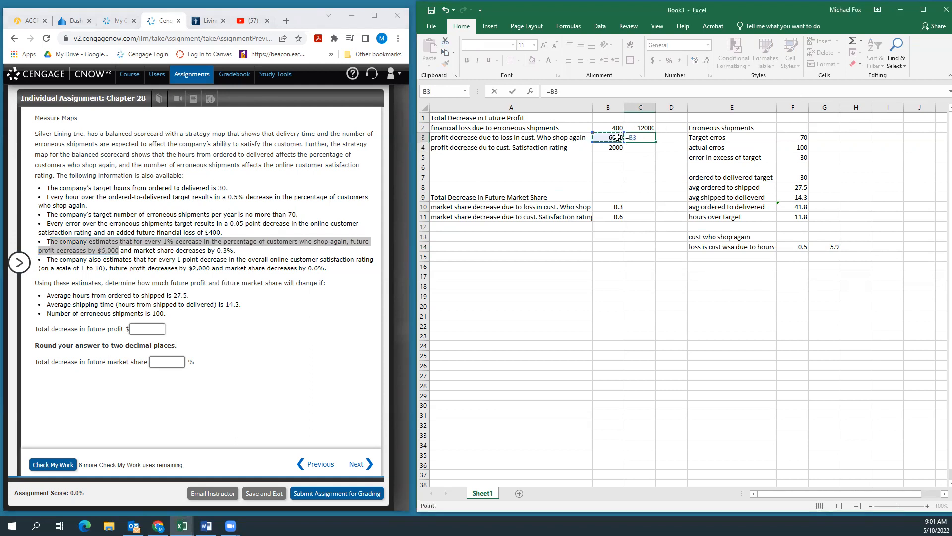
text(*)
click(830, 247)
key(Return)
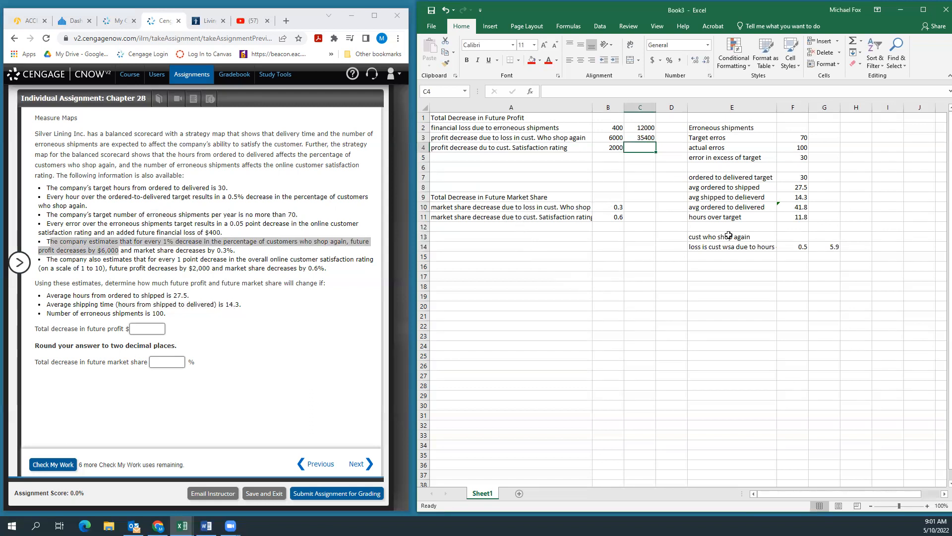
Step: Calculate the market share decrease from lost repeat customers in C10 as =B10*G14
click(639, 205)
text(=)
click(616, 204)
text(*)
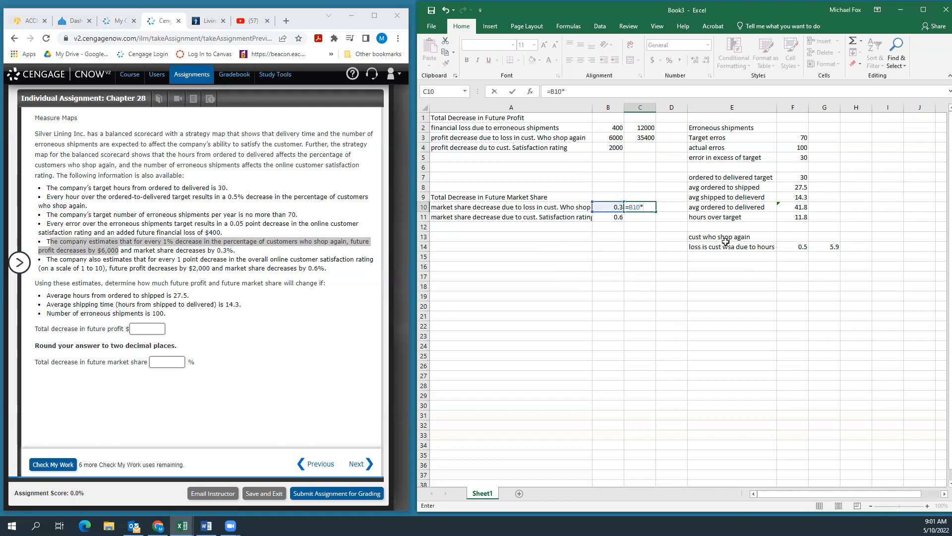
click(828, 247)
key(Return)
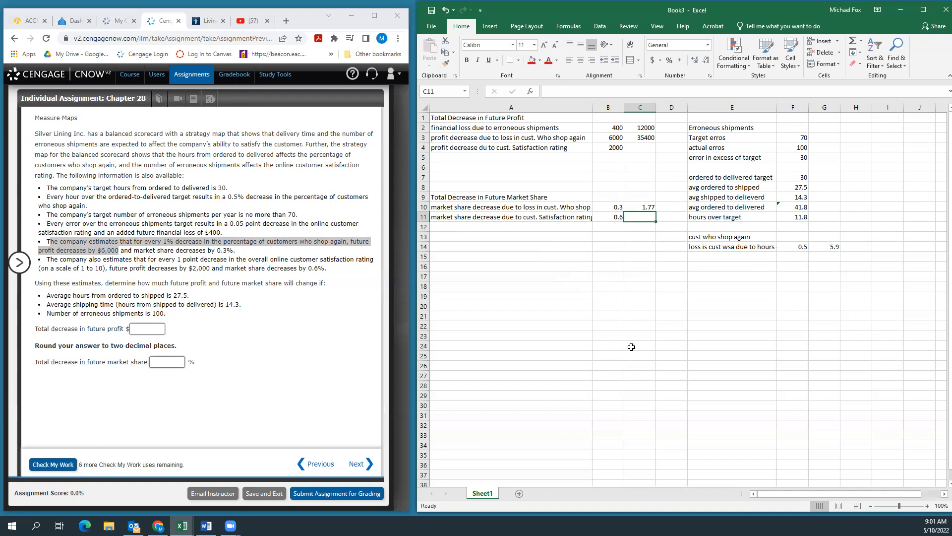
Step: Label cell E16 "Satisfaction rating" and enter the 0.05 point decrease per excess error in F16
click(691, 263)
text(S)
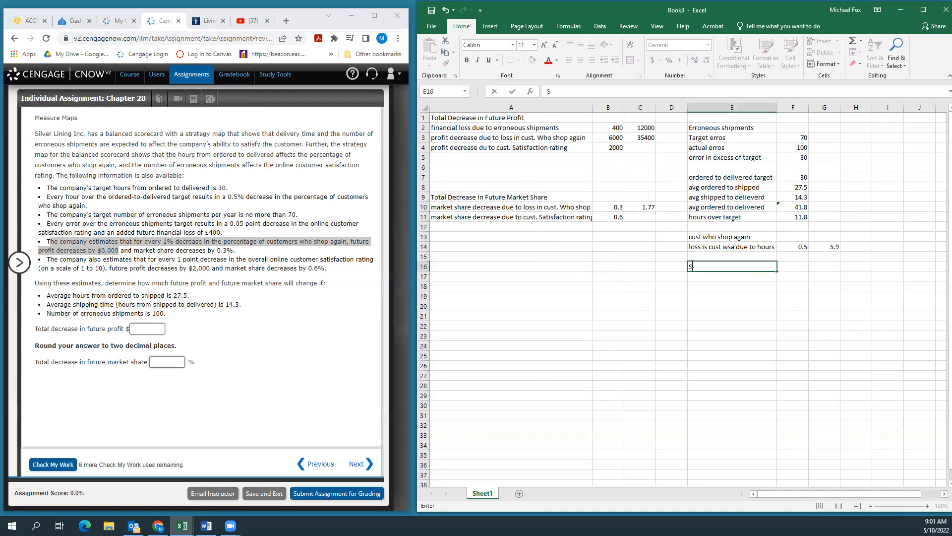
text(atisfaction rating)
key(Tab)
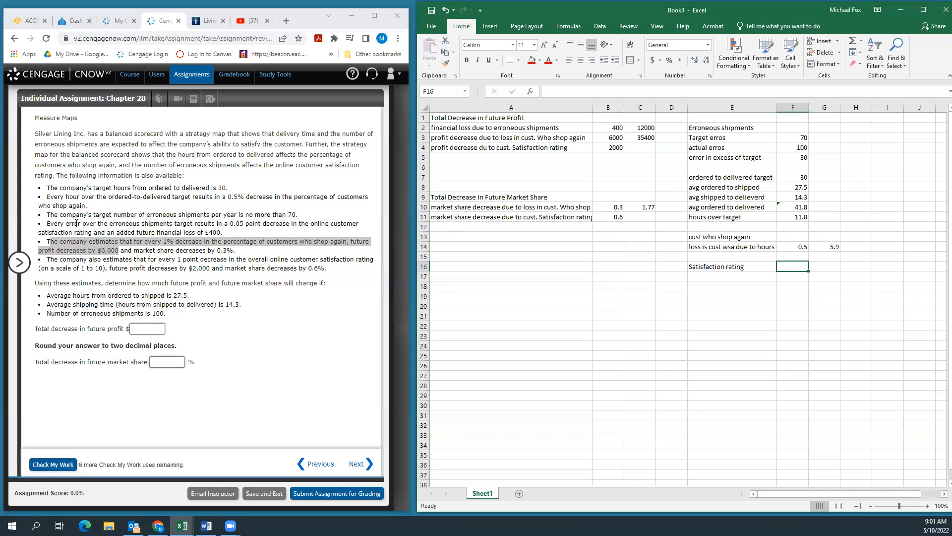
drag(227, 223, 106, 236)
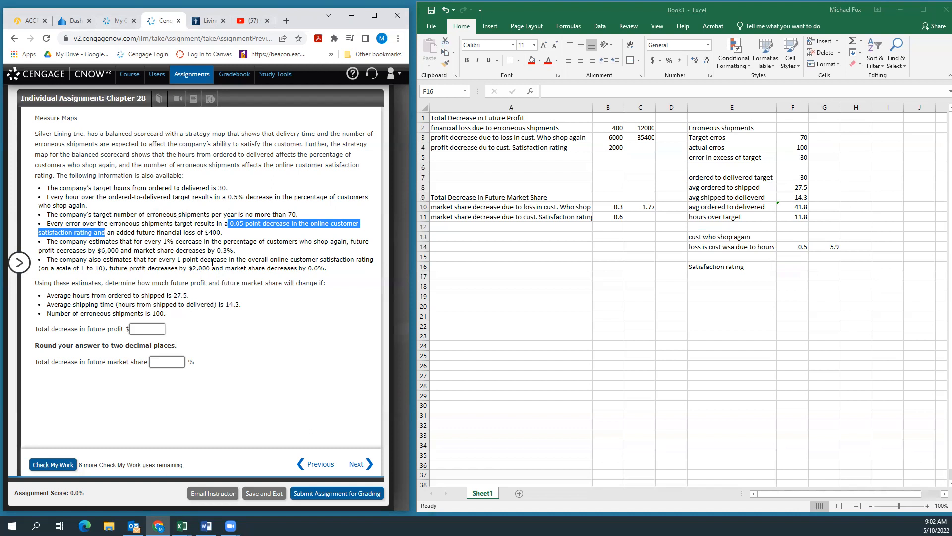
click(702, 277)
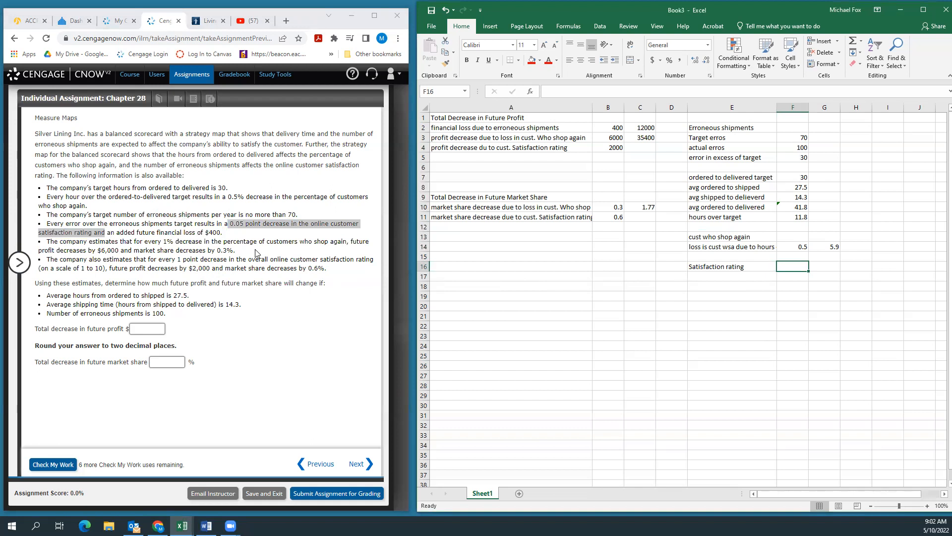
text(.05)
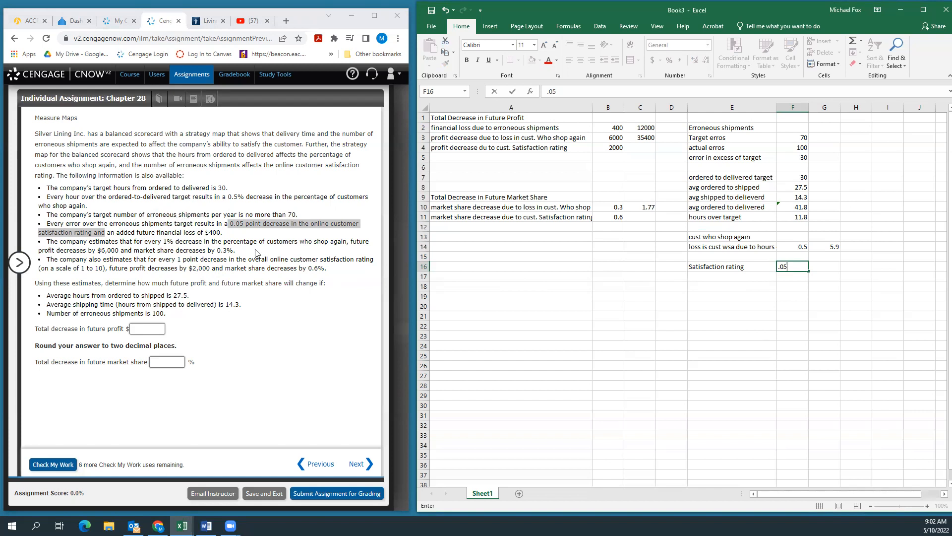
key(Tab)
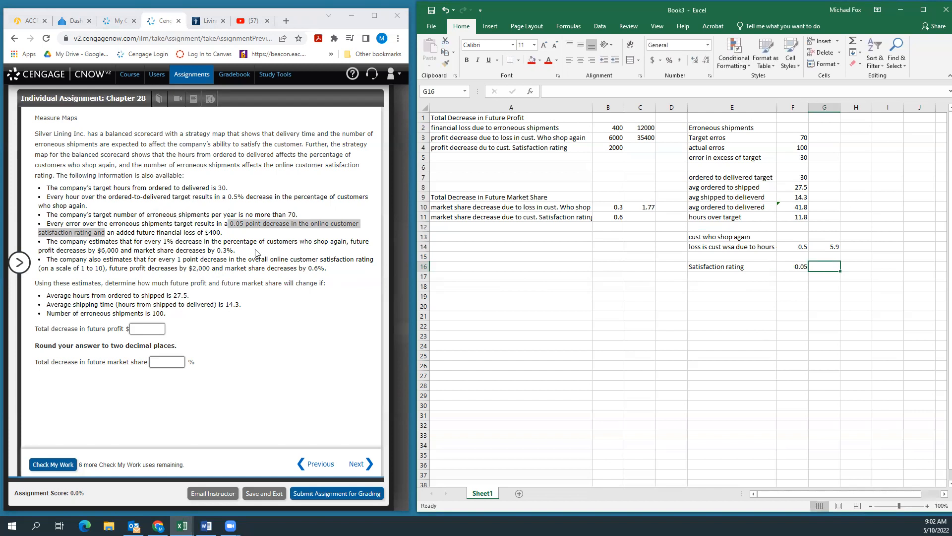
Step: Calculate the satisfaction rating decrease in G16 by multiplying the errors in excess of target by the point decrease, =F5*F16
text(=)
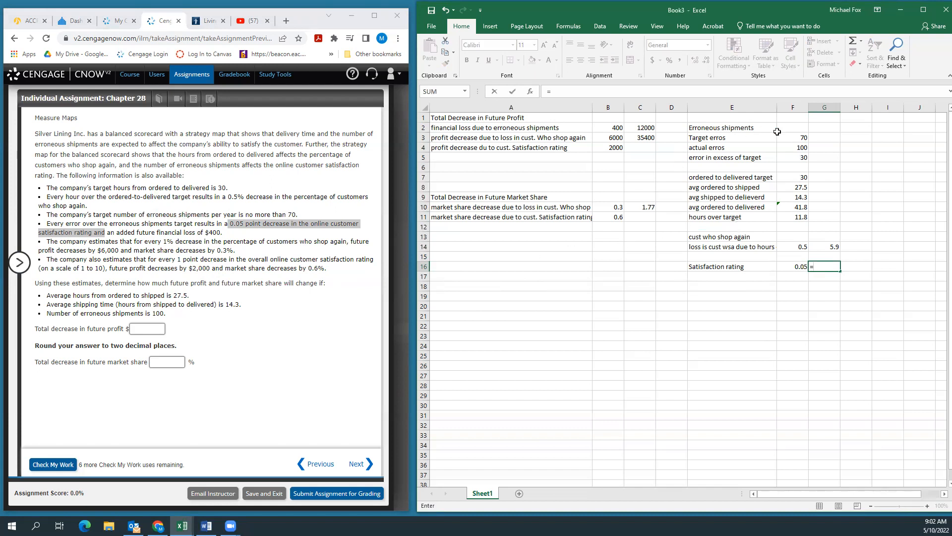
click(795, 157)
text(*)
click(799, 266)
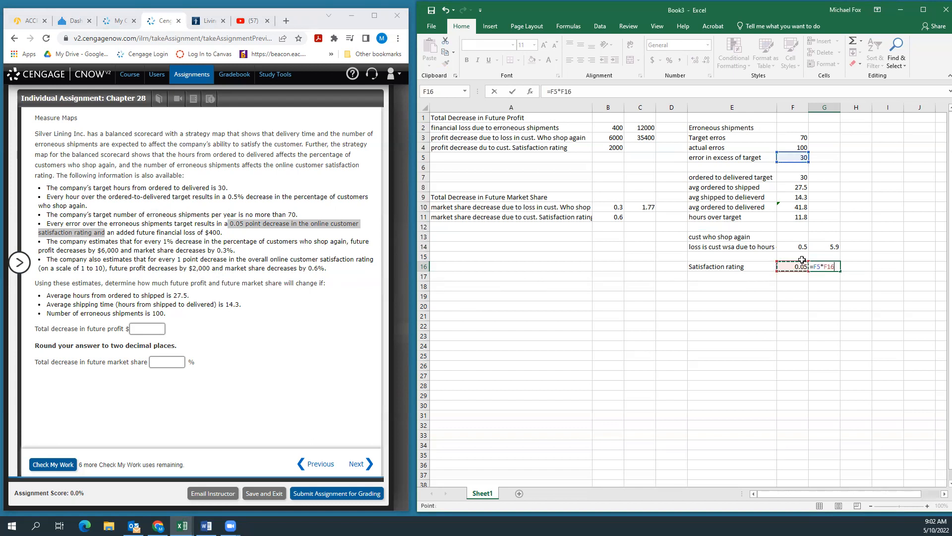
key(Return)
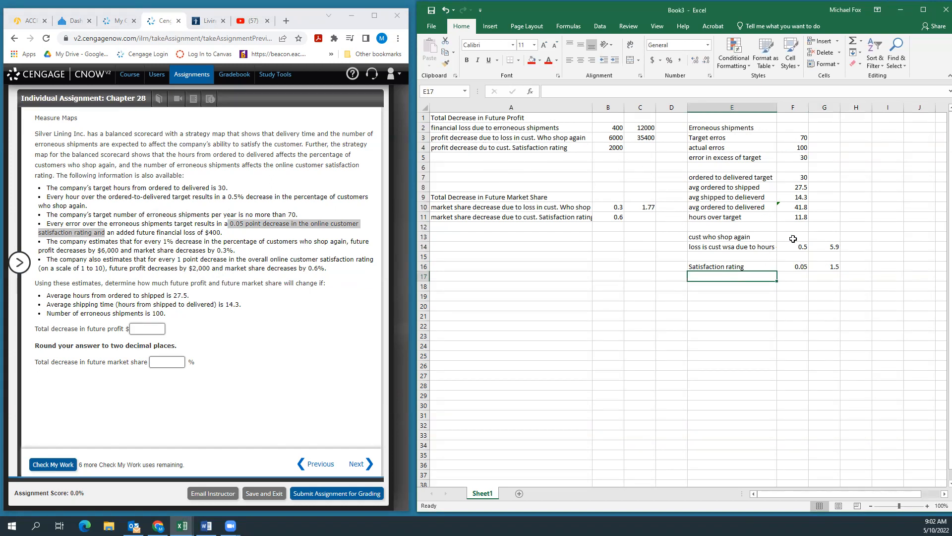
Step: Calculate the profit decrease due to customer satisfaction rating in C4 as =B4*G16
click(640, 147)
text(=)
click(604, 145)
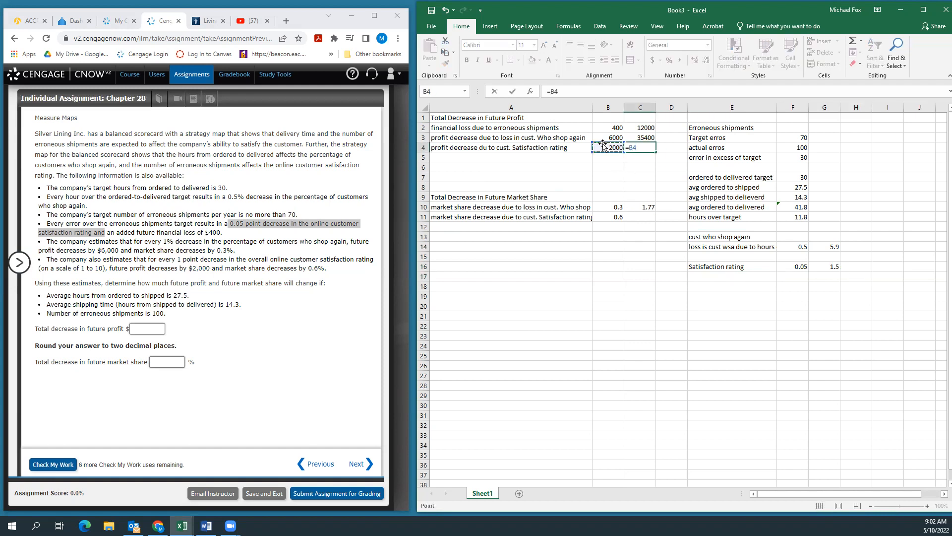
text(*)
click(827, 266)
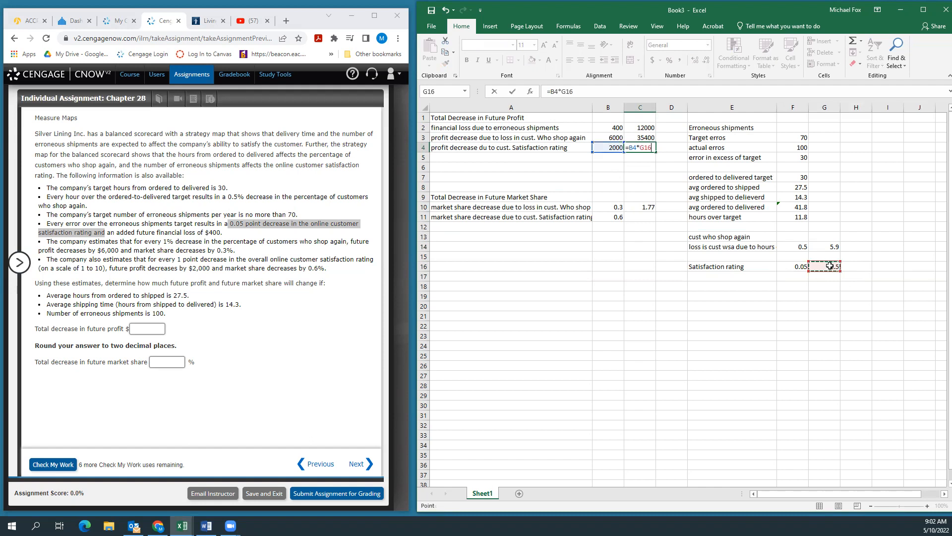
key(Return)
Step: Calculate the market share decrease due to customer satisfaction rating in C11 as =B11*G16
click(641, 216)
text(=)
click(609, 219)
text(*)
click(833, 270)
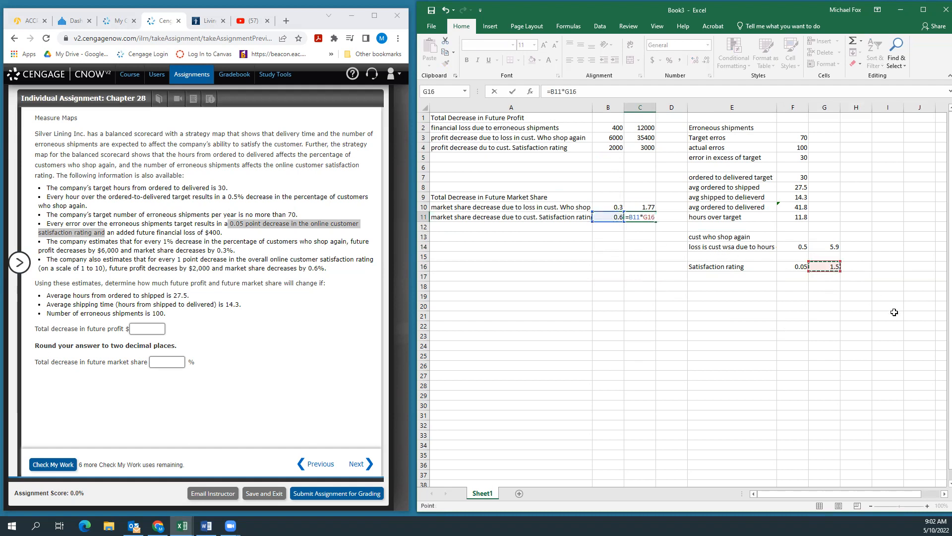
key(Return)
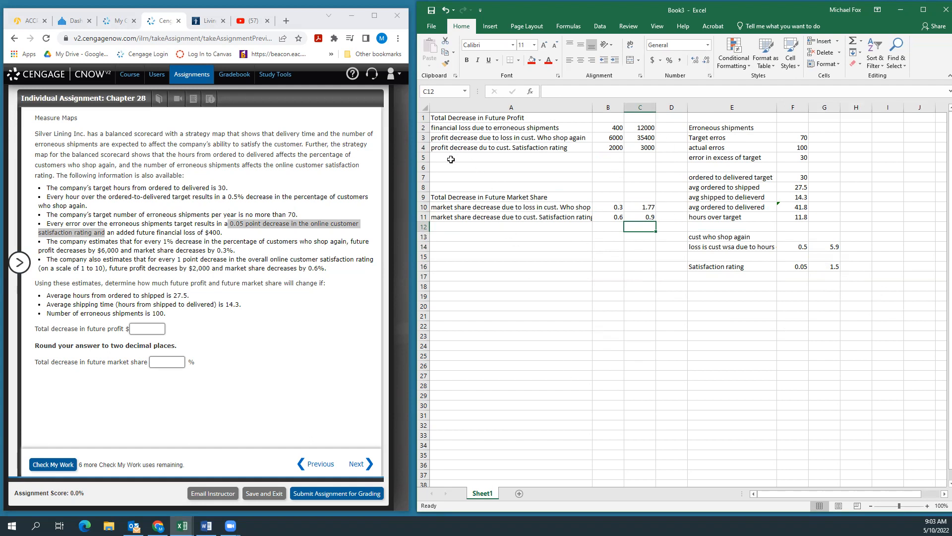
Step: Total the future profit decreases in C5 and the future market share decreases in C12 with AutoSum
click(451, 159)
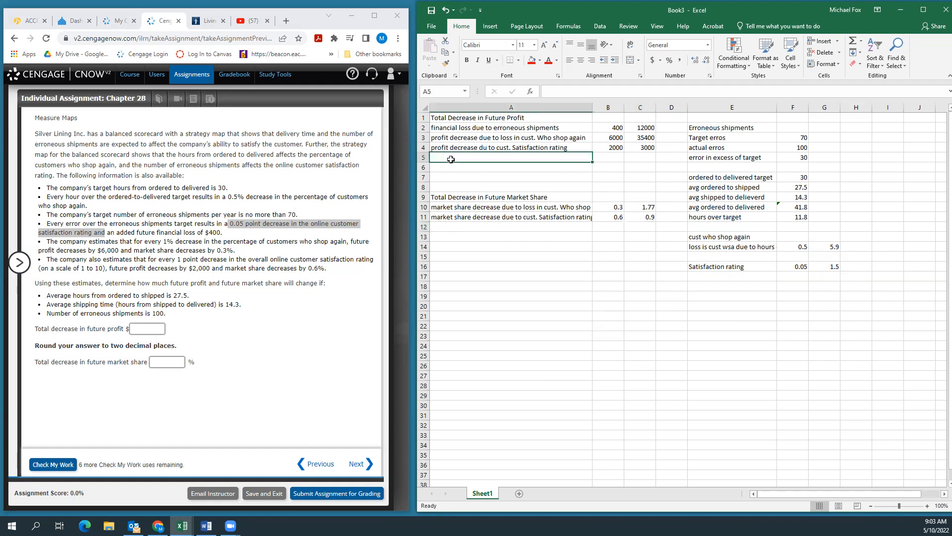
click(631, 157)
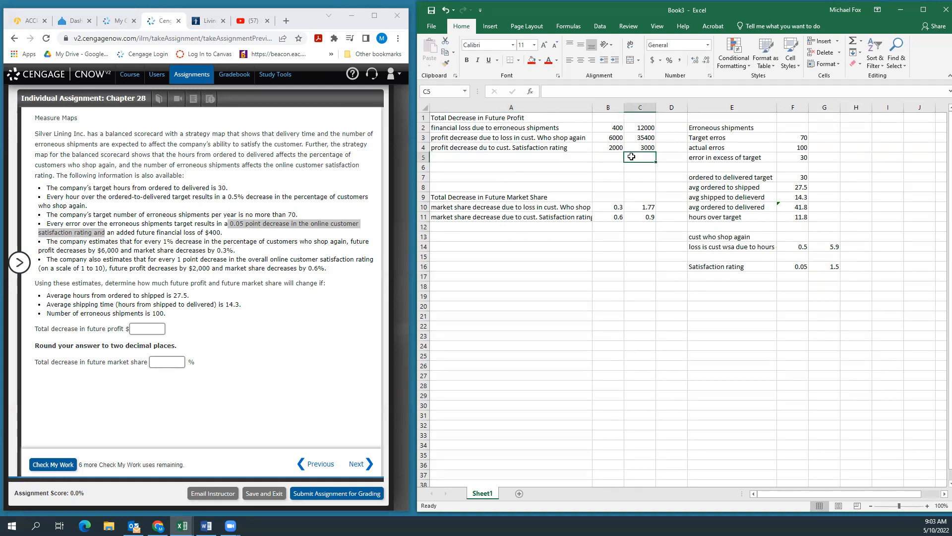
click(853, 41)
key(Return)
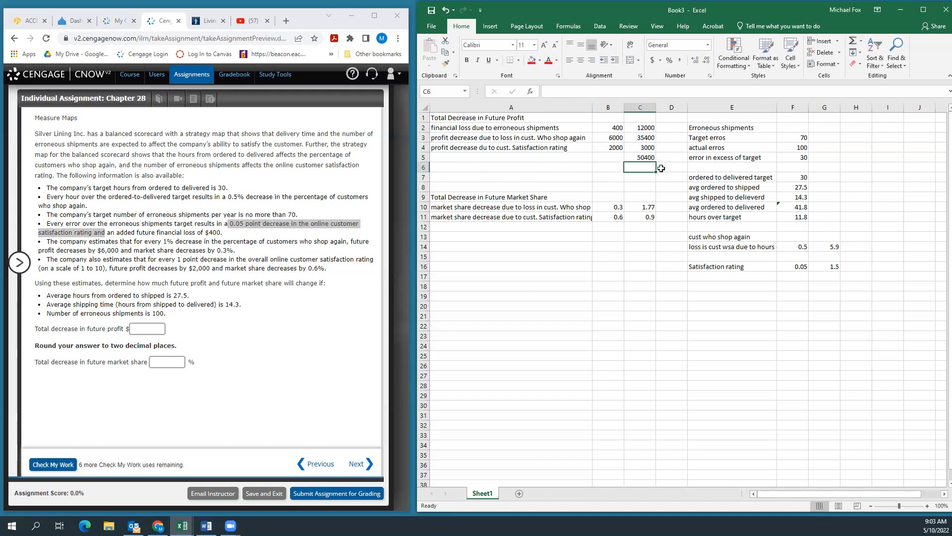
click(644, 225)
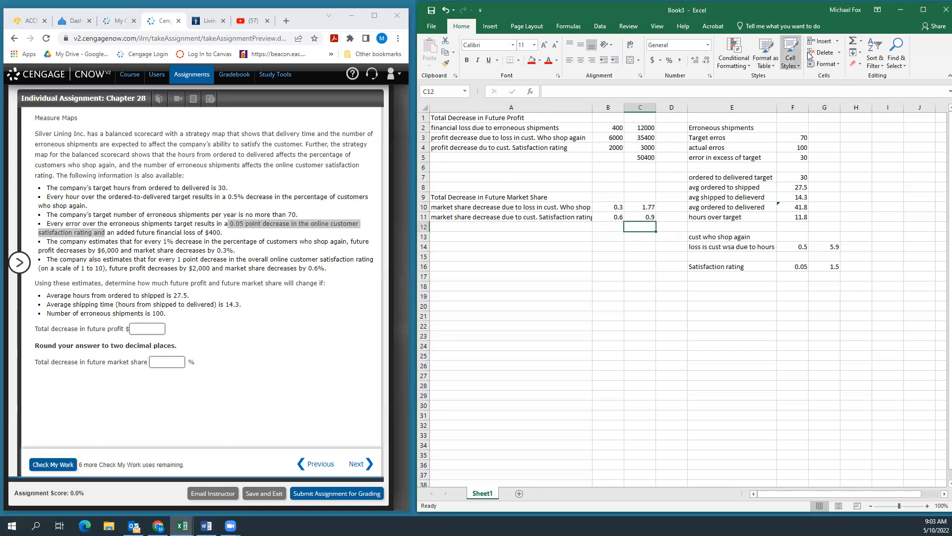
click(853, 43)
key(Return)
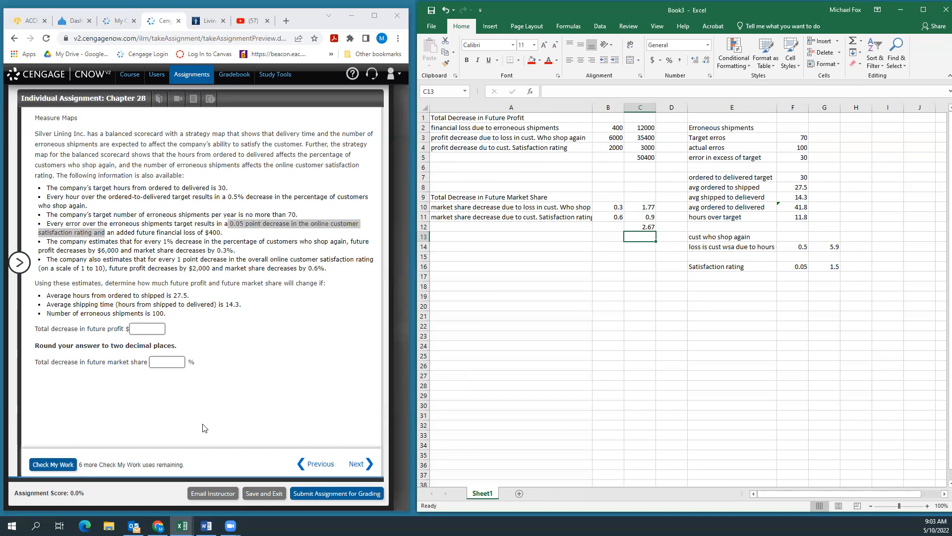
Step: Answer the assignment in the browser with 50,400 for the profit decrease and 2.67% for the market share decrease, and check the work
click(163, 330)
text(50400)
click(174, 361)
text(2.67)
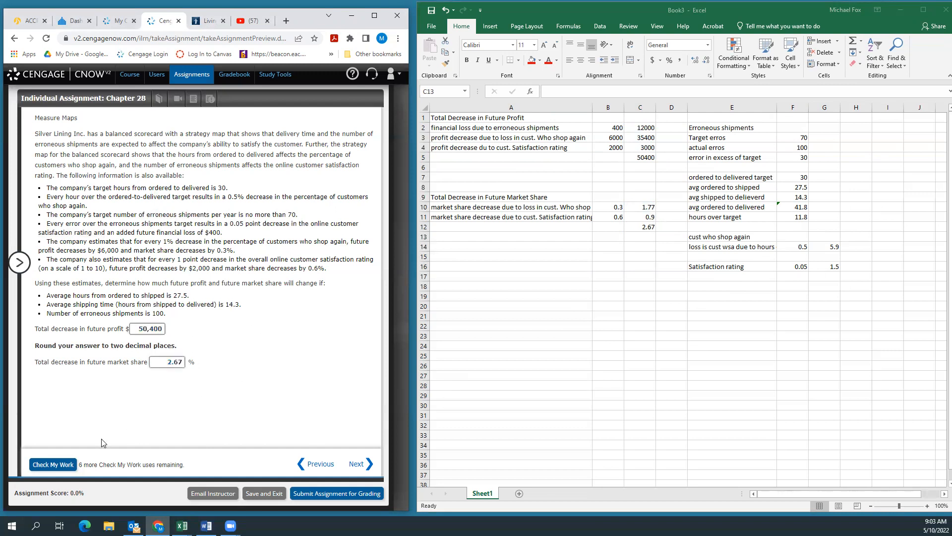
click(53, 464)
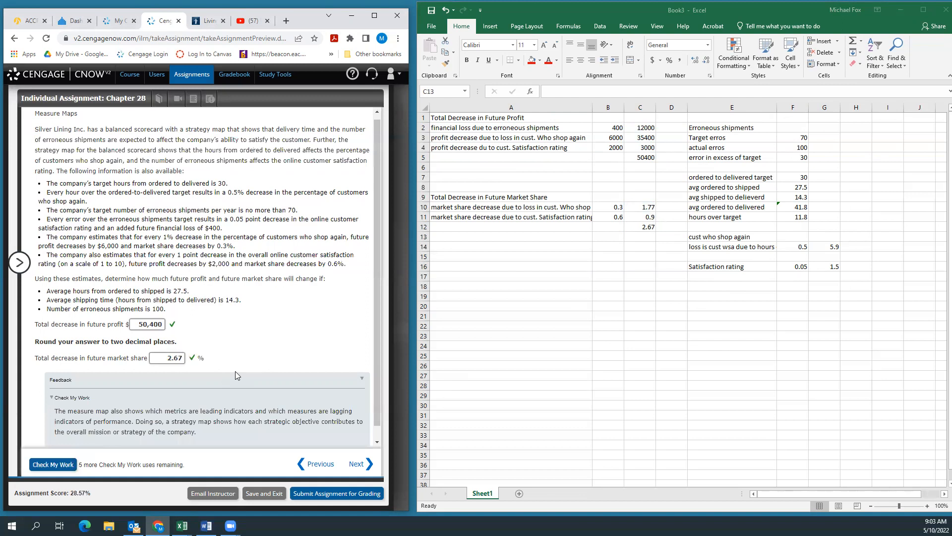
scroll(235, 371, down, 1)
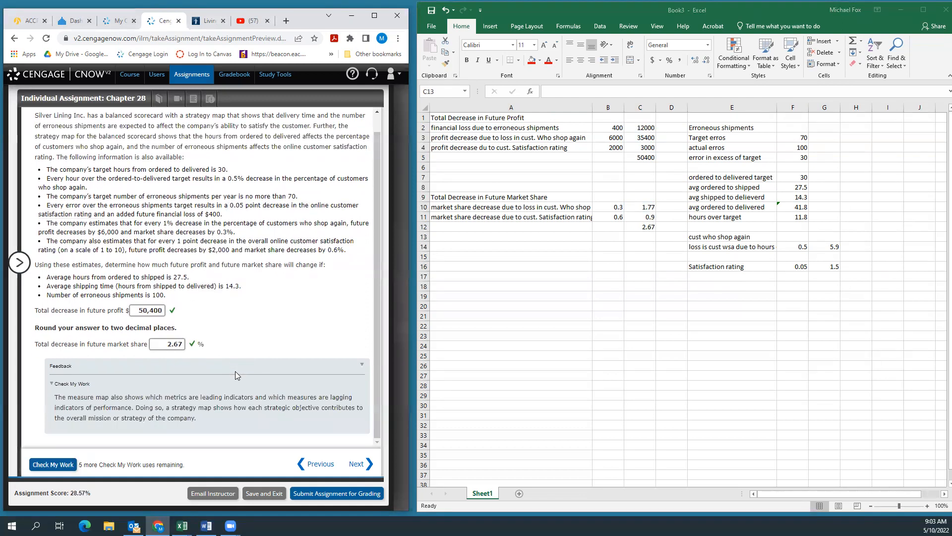